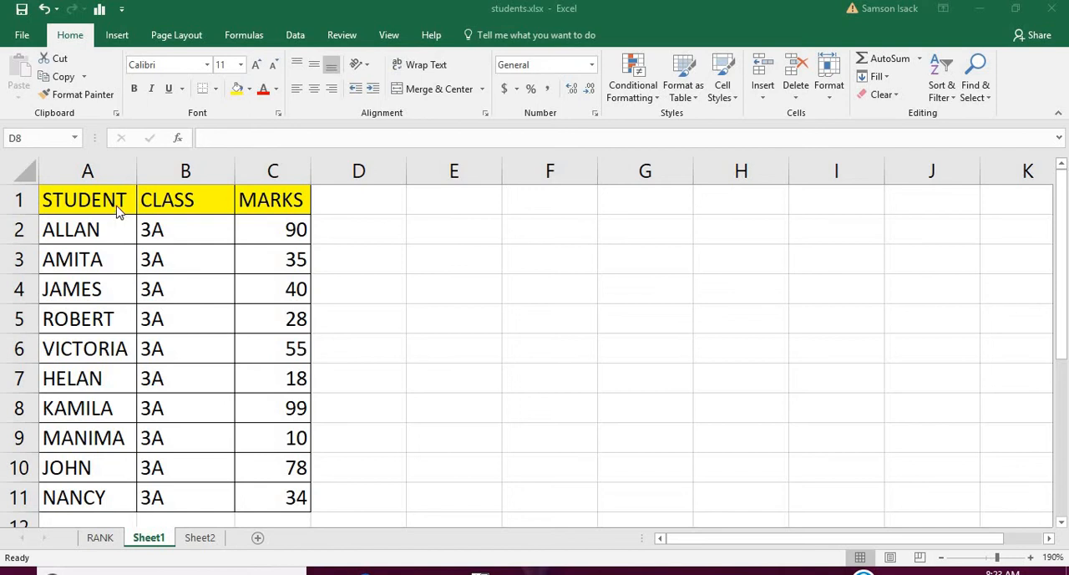
Examine the STUDENT, CLASS and MARKS columns of the student table on Sheet1.
left_click(116, 205)
left_click(116, 205)
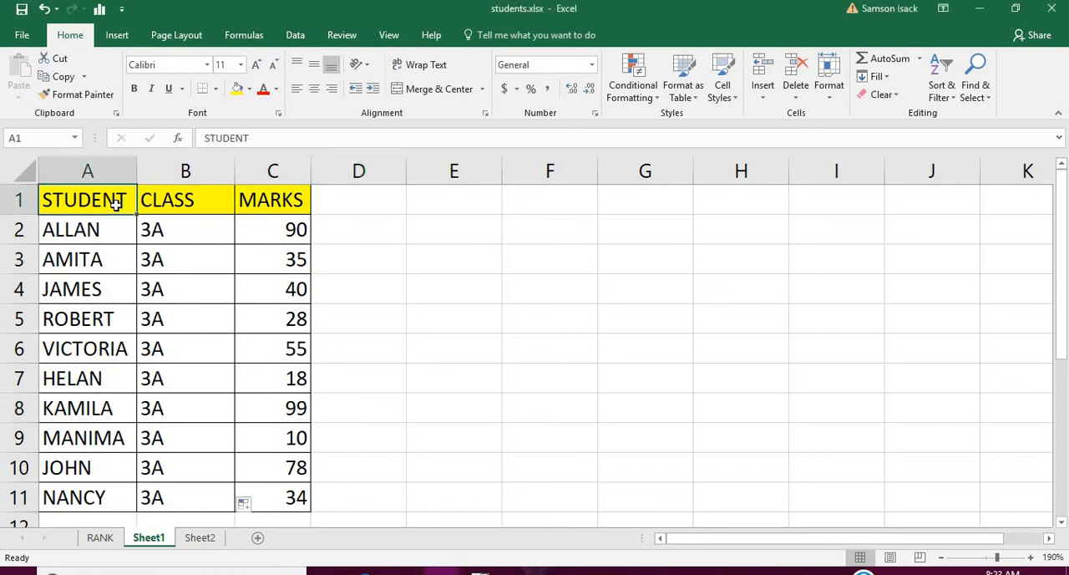
left_click(111, 171)
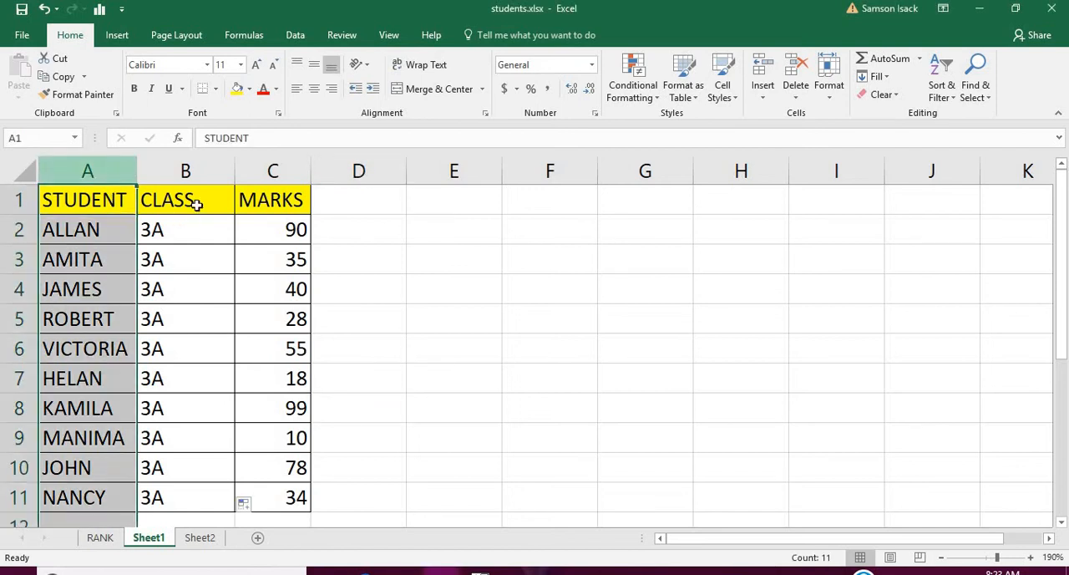
left_click(207, 170)
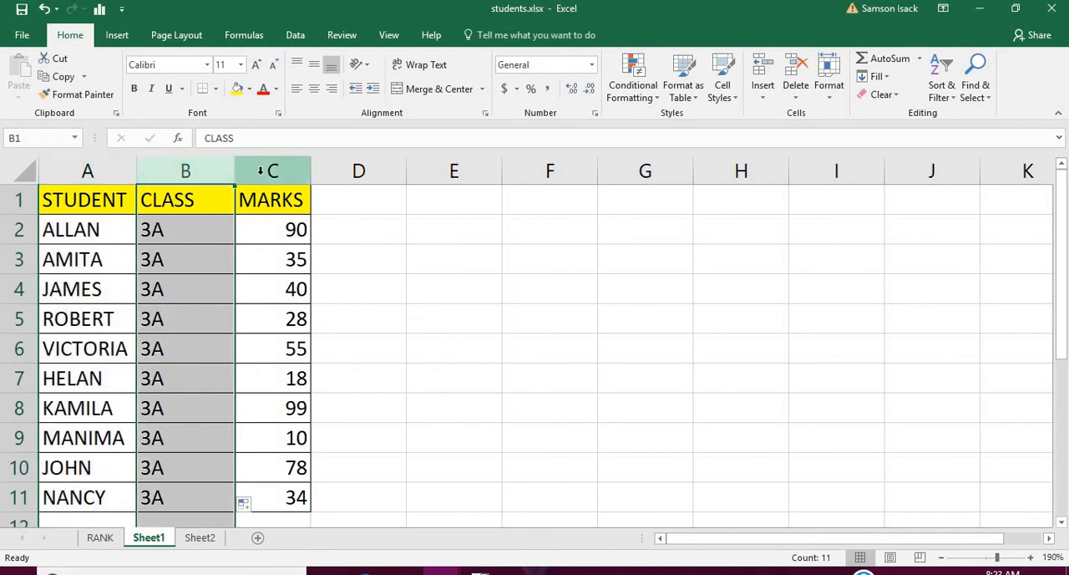
left_click(261, 171)
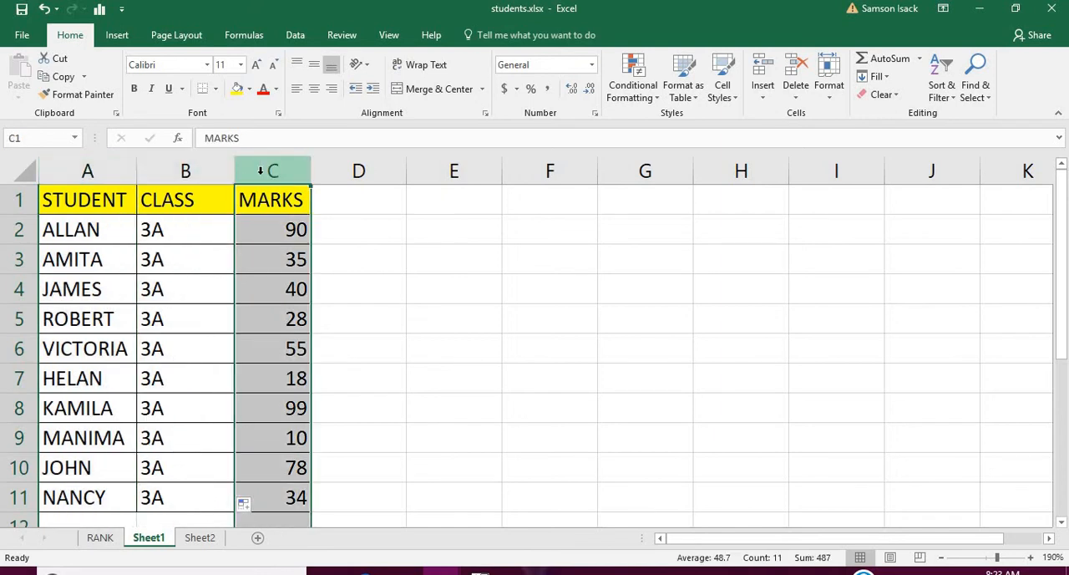
left_click(210, 219)
left_click(209, 173)
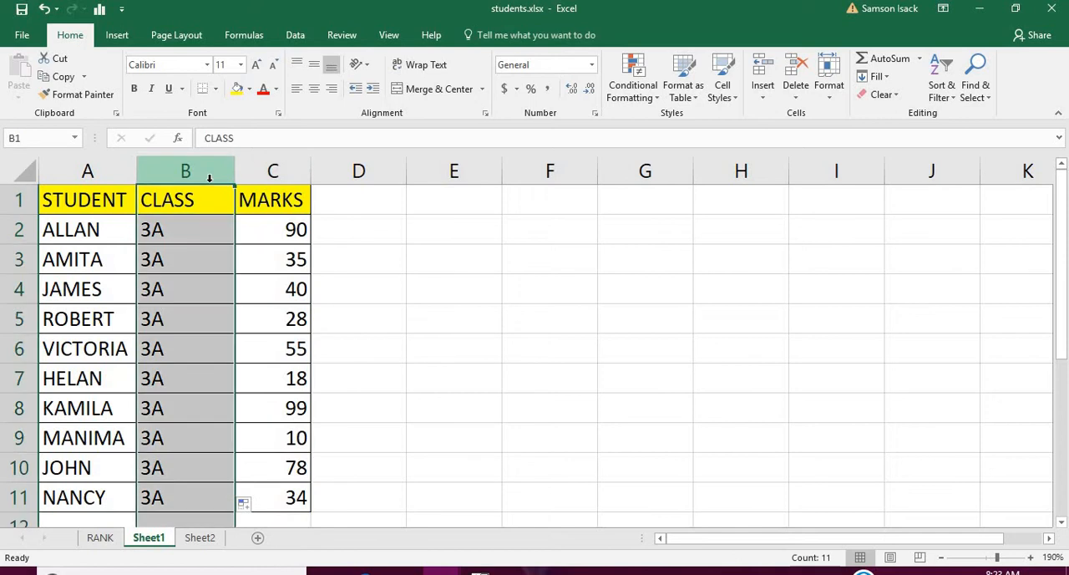
Compare the individual marks in C2:C11 to find the highest one, and check the empty column beside them.
left_click(278, 233)
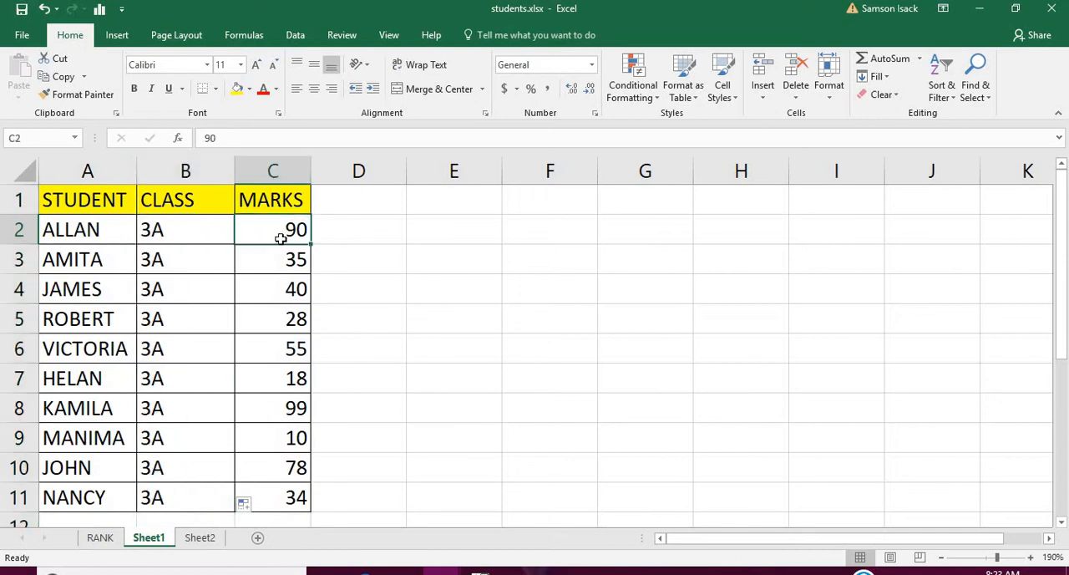
left_click_drag(279, 233, 298, 504)
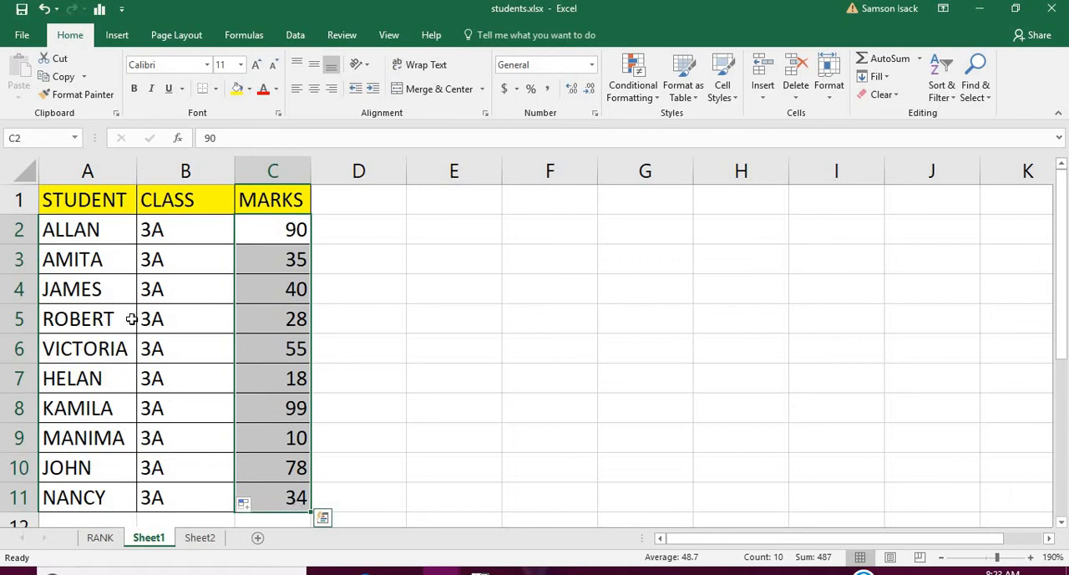
left_click(104, 210)
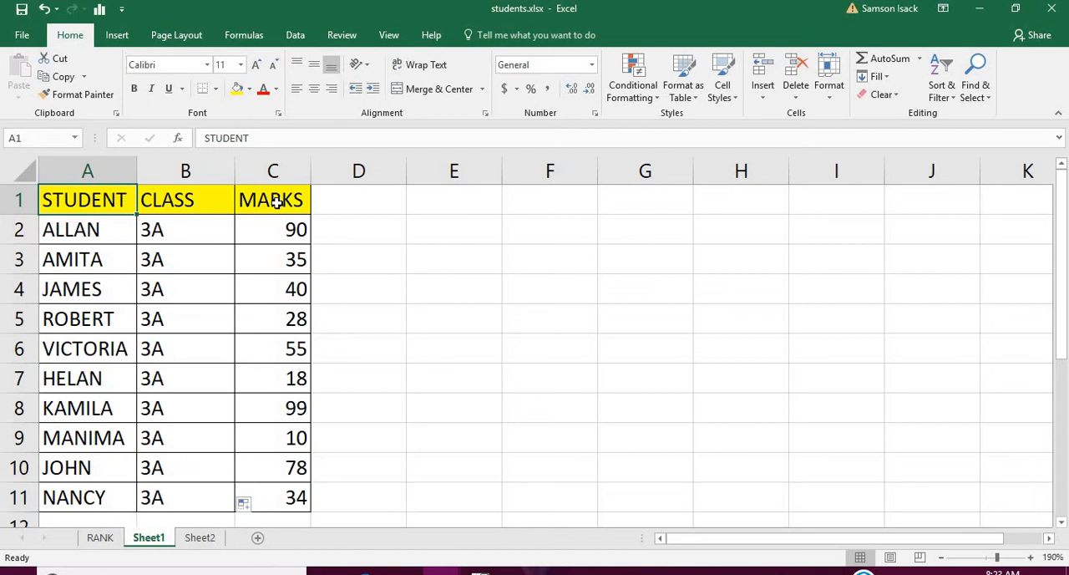
left_click(346, 197)
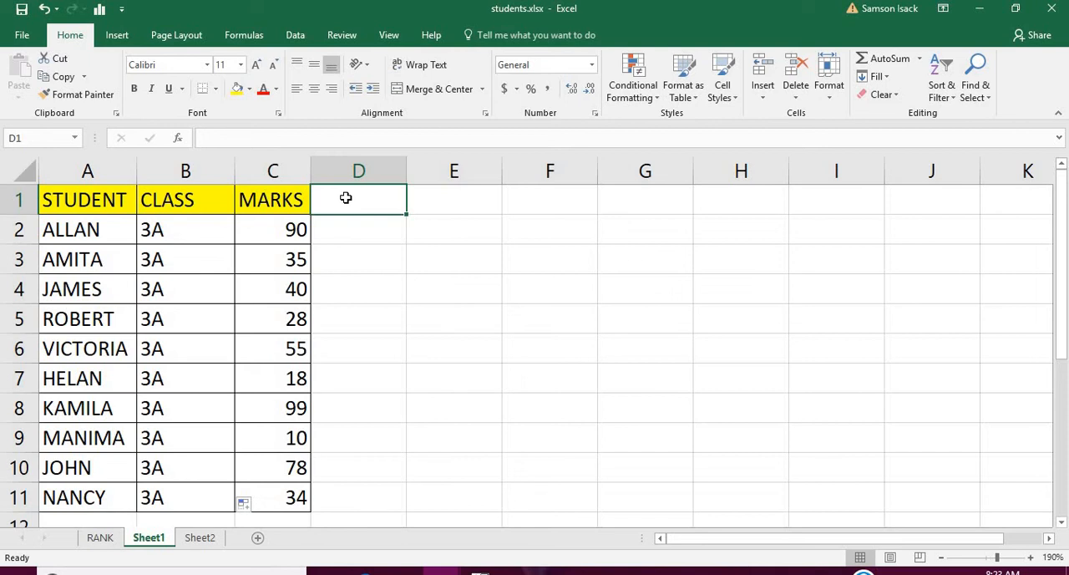
left_click_drag(275, 233, 268, 491)
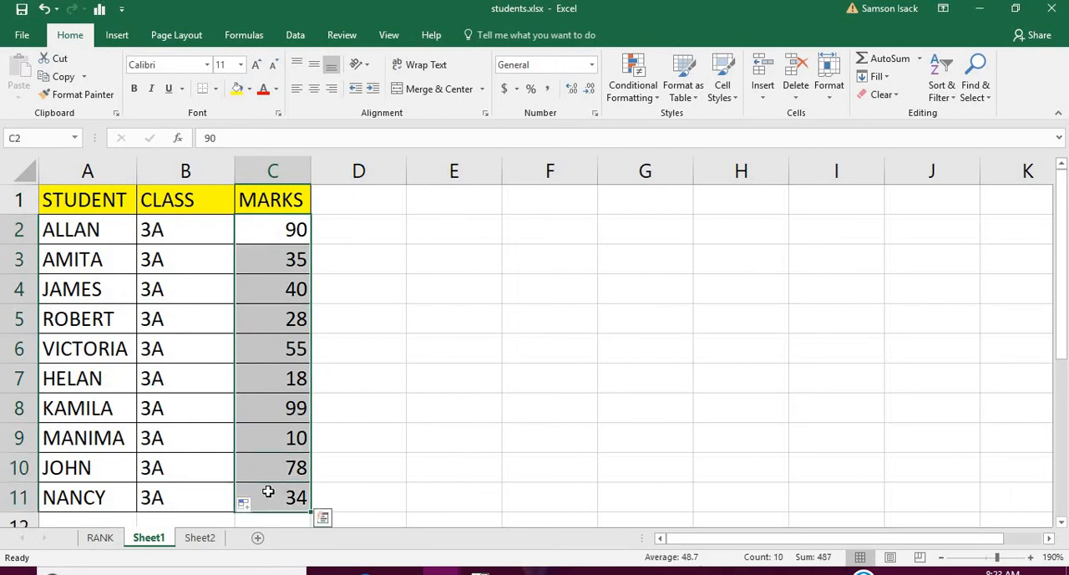
left_click(349, 204)
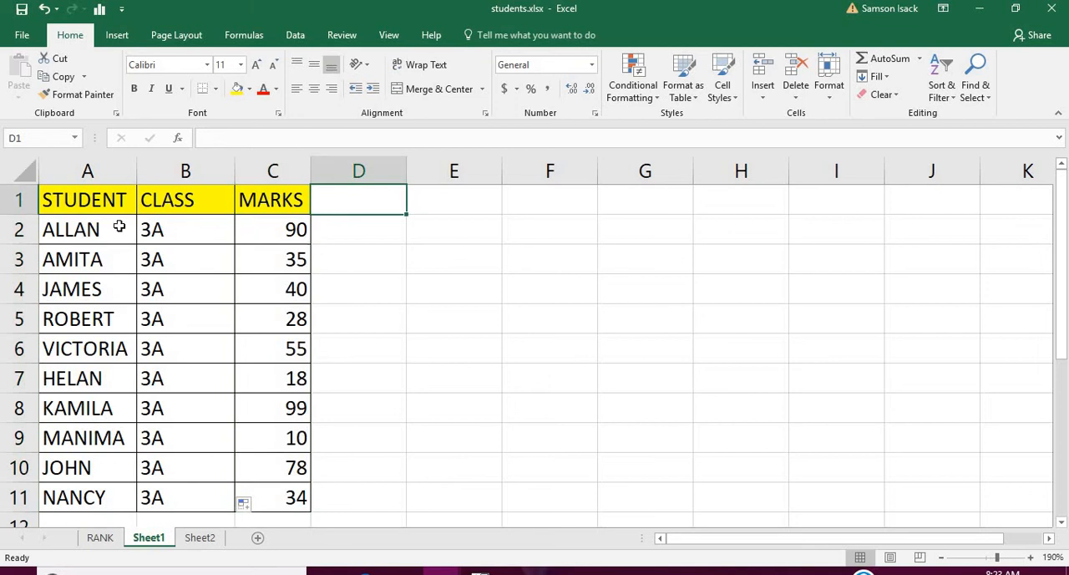
left_click_drag(269, 232, 296, 491)
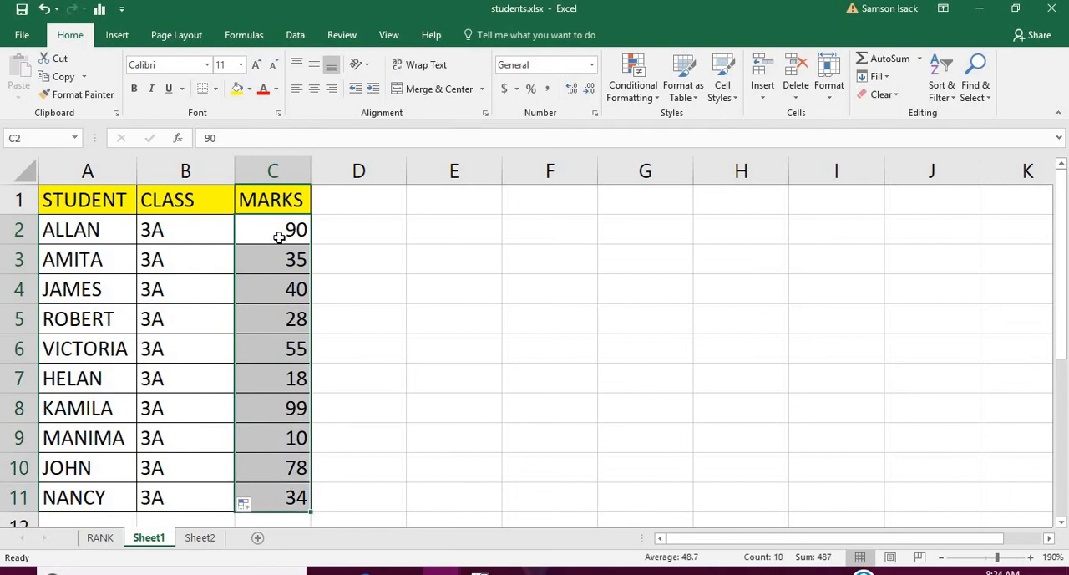
left_click_drag(279, 237, 287, 493)
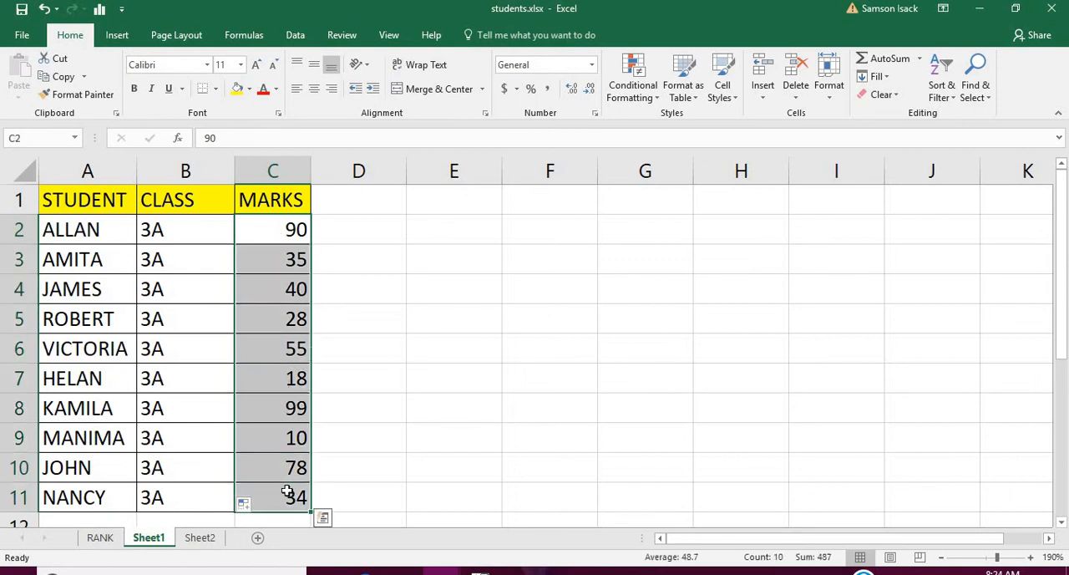
left_click(285, 260)
left_click(283, 226)
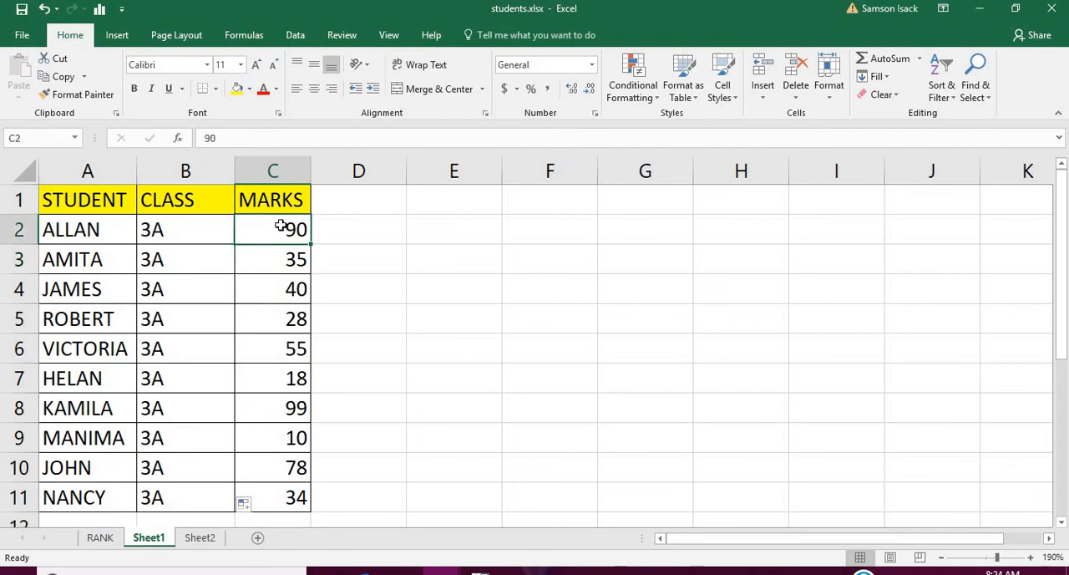
left_click(281, 405)
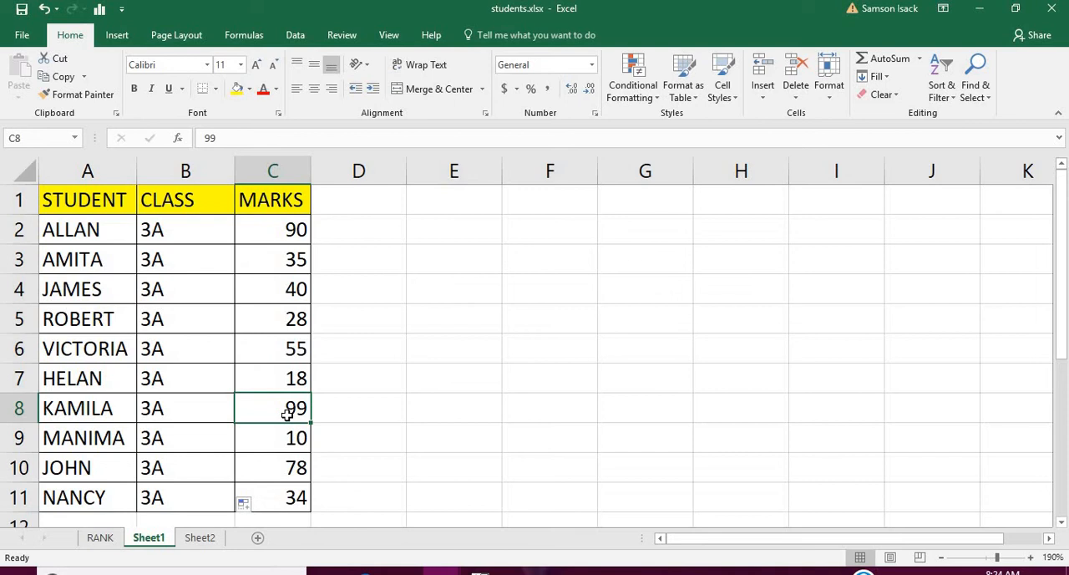
left_click(293, 242)
left_click_drag(294, 241, 290, 491)
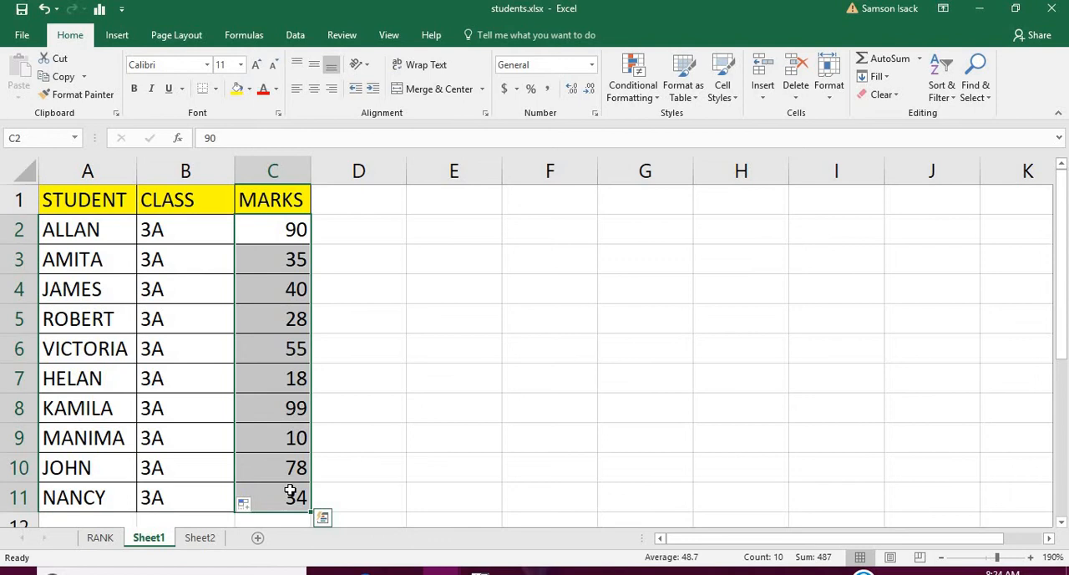
left_click(278, 414)
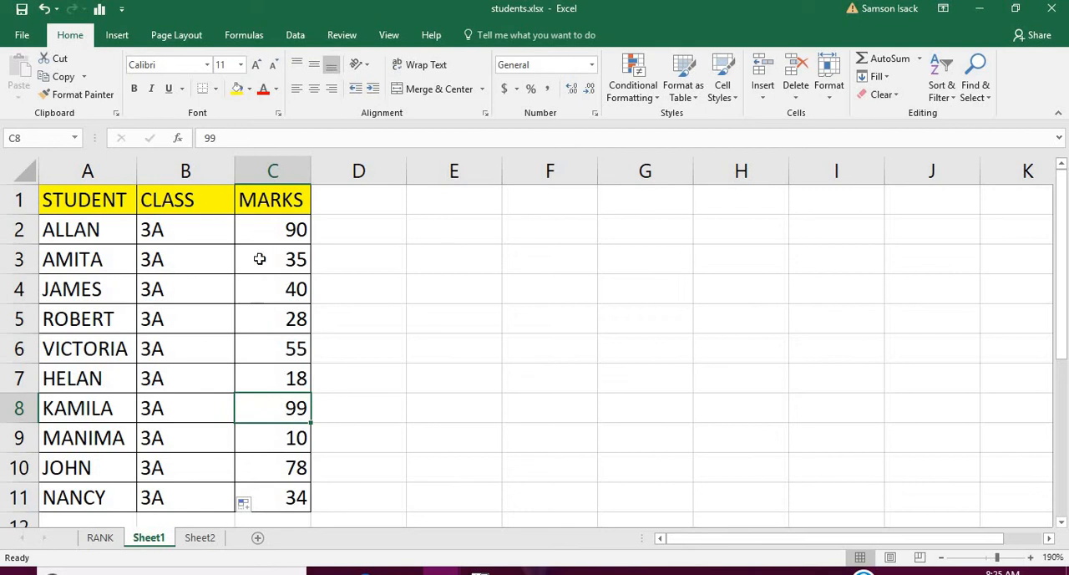
left_click_drag(276, 229, 296, 488)
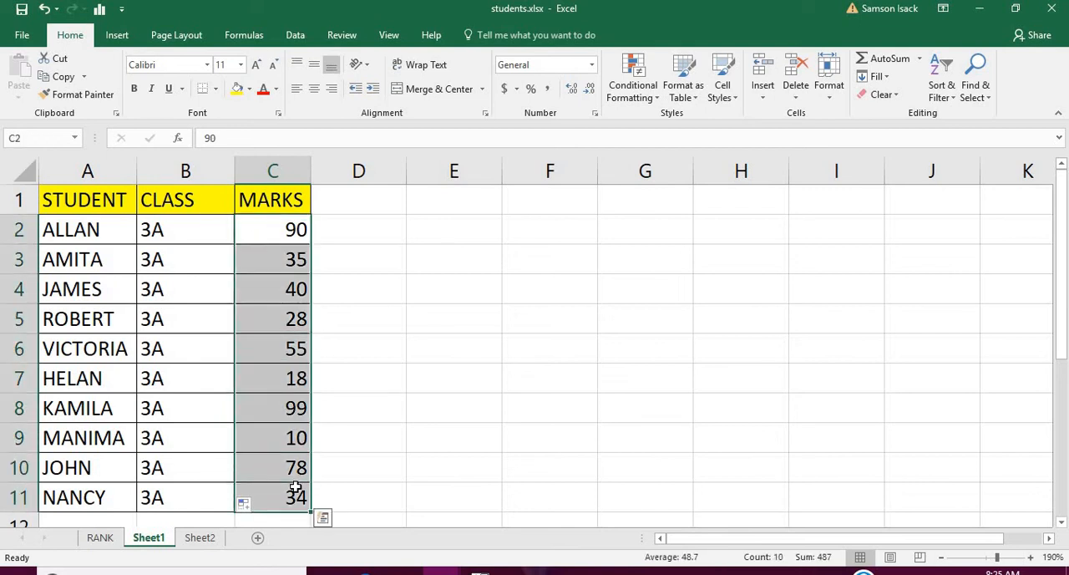
left_click(285, 410)
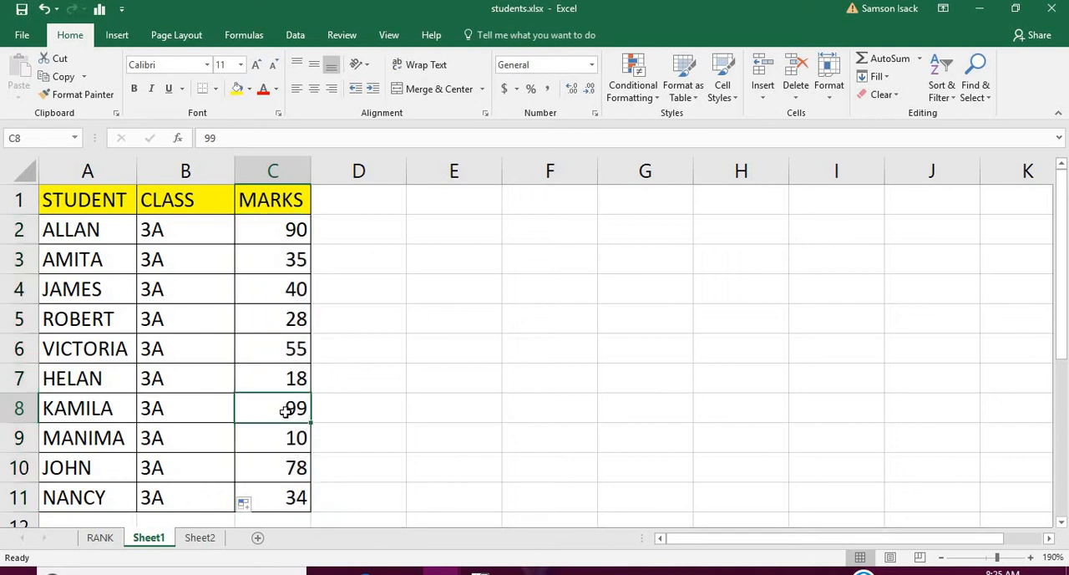
Enter the column header RANK in cell D1.
left_click(360, 207)
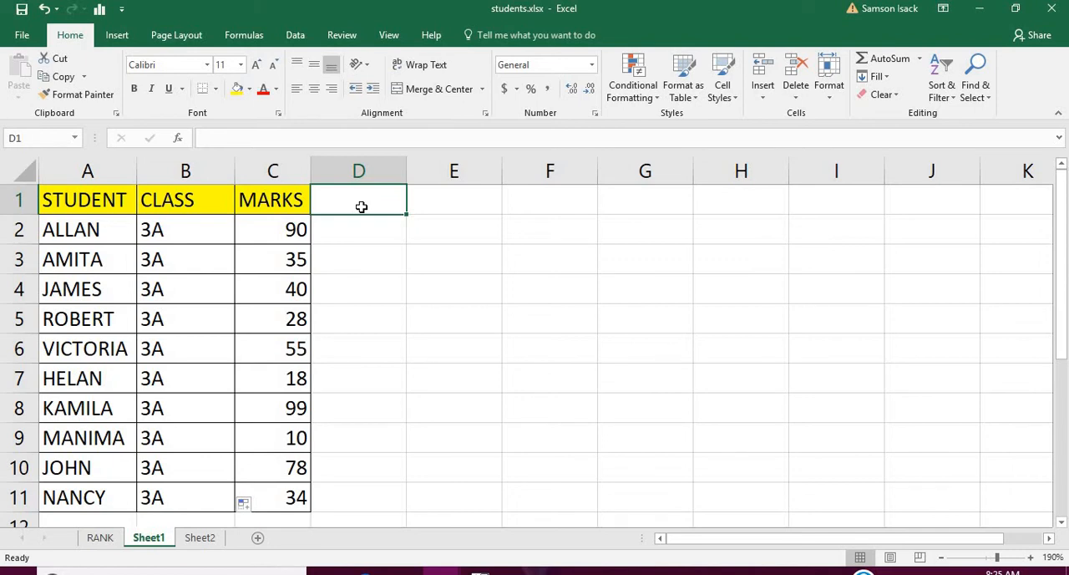
type("R")
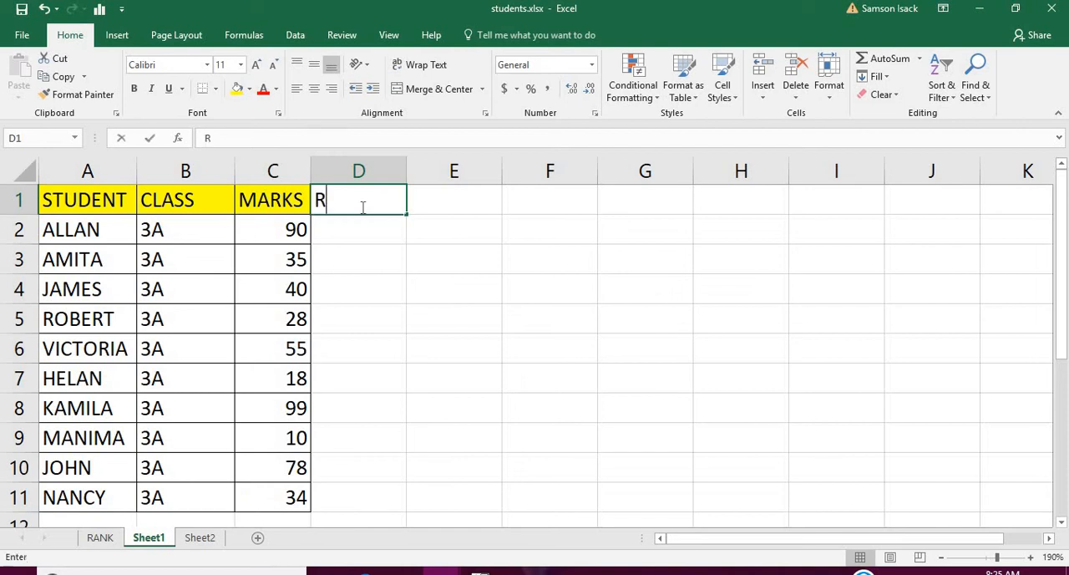
type("ANK")
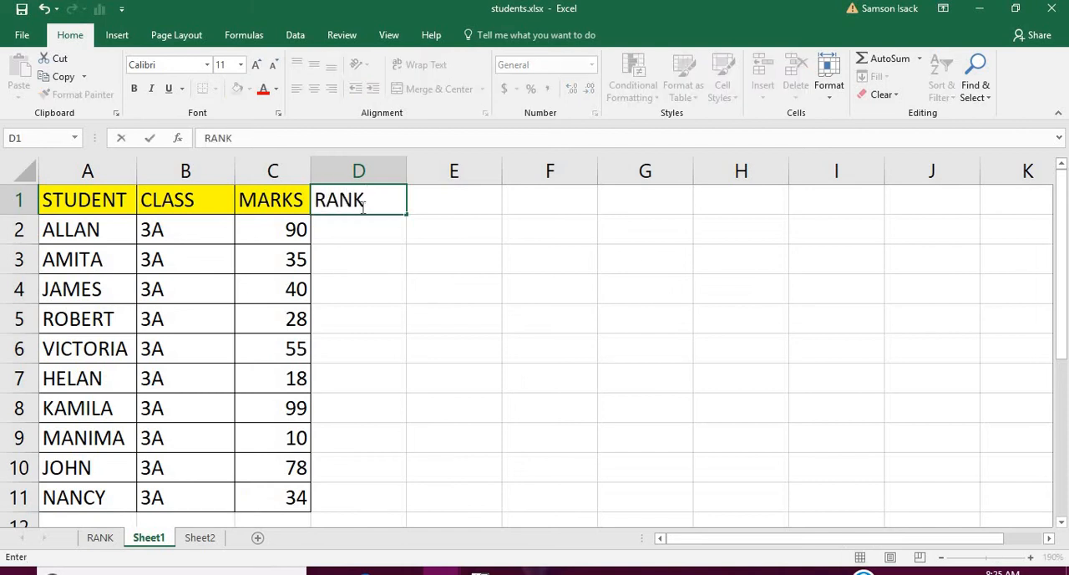
key("Return")
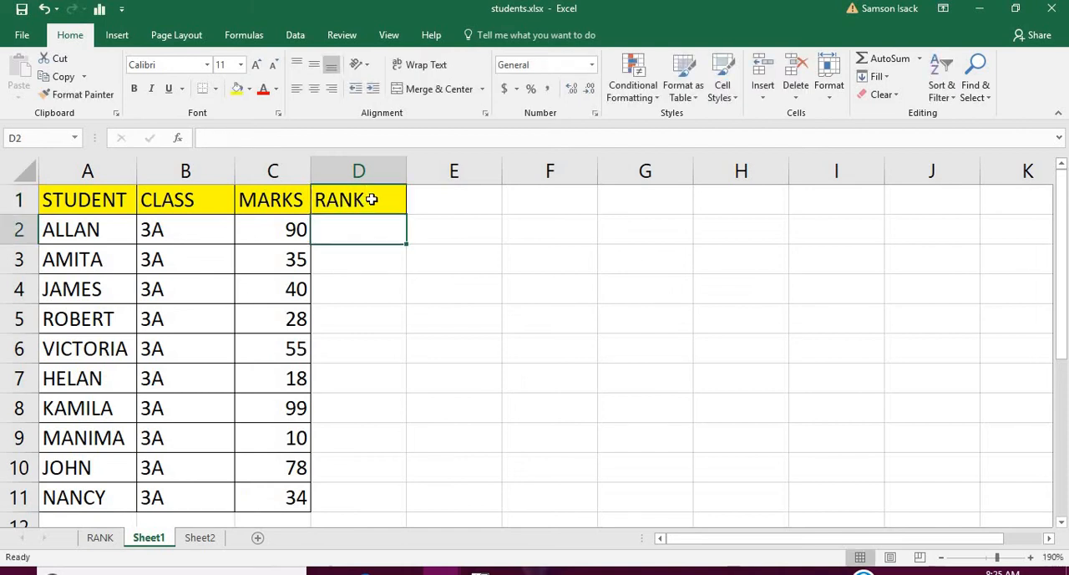
Apply all borders to the RANK column cells D1:D11.
left_click(363, 202)
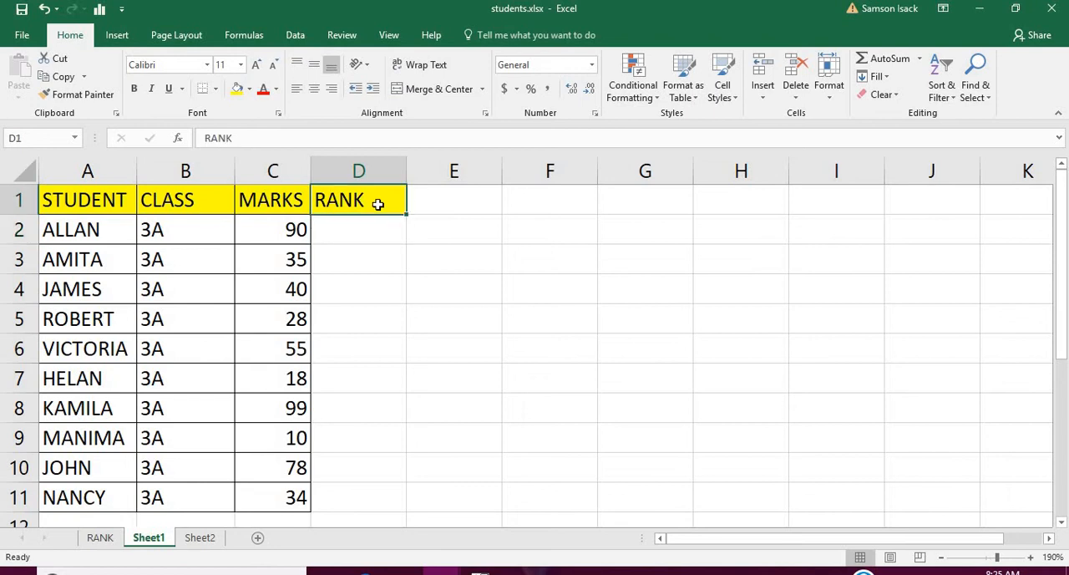
left_click_drag(378, 204, 368, 498)
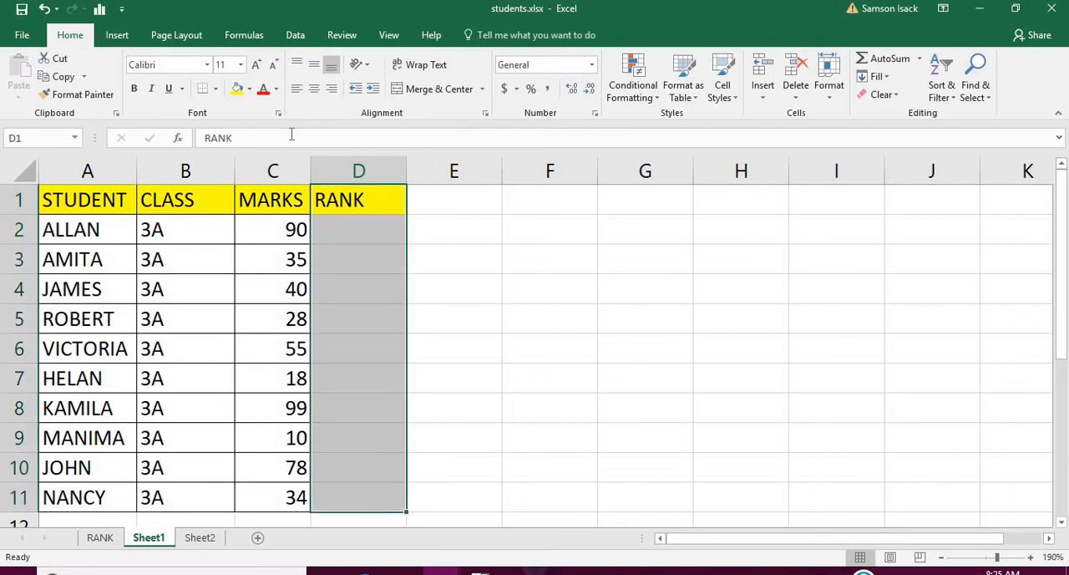
left_click(219, 93)
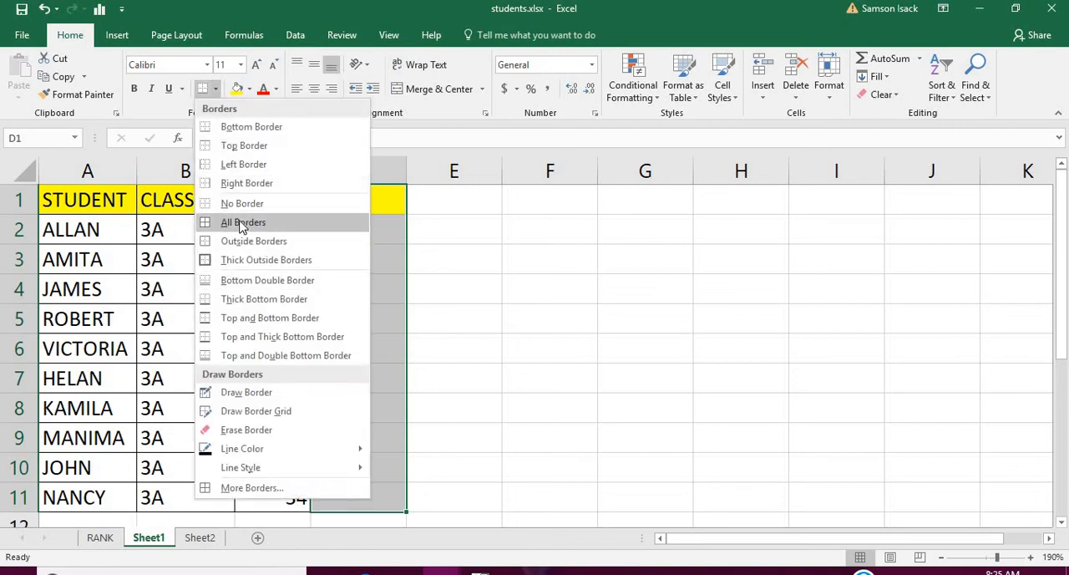
left_click(238, 220)
Enter the formula =RANK(C2,C2:C11,0) in cell D2 to rank the first student's marks in descending order.
left_click(377, 229)
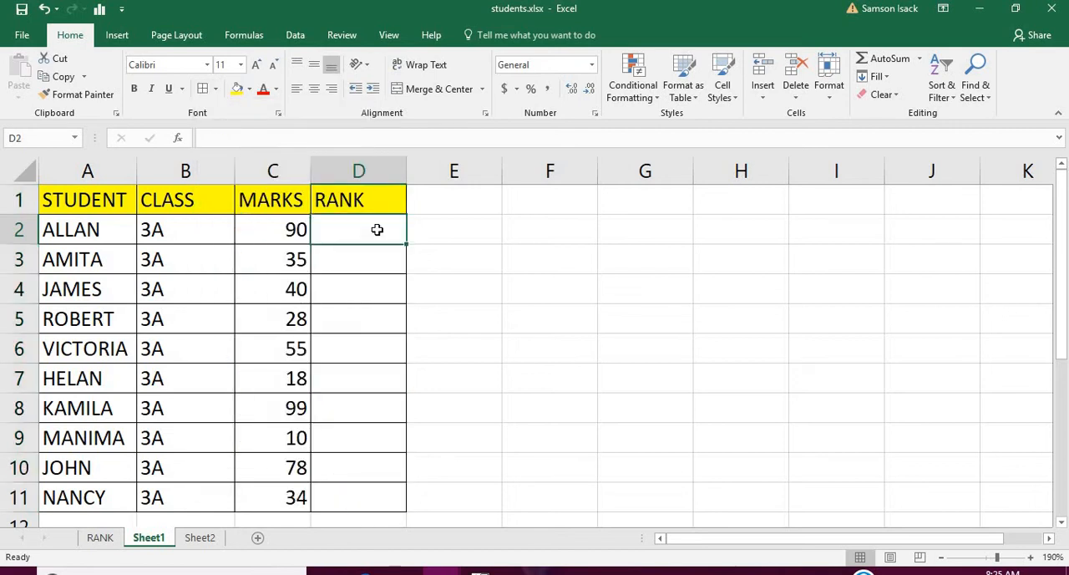
type("=")
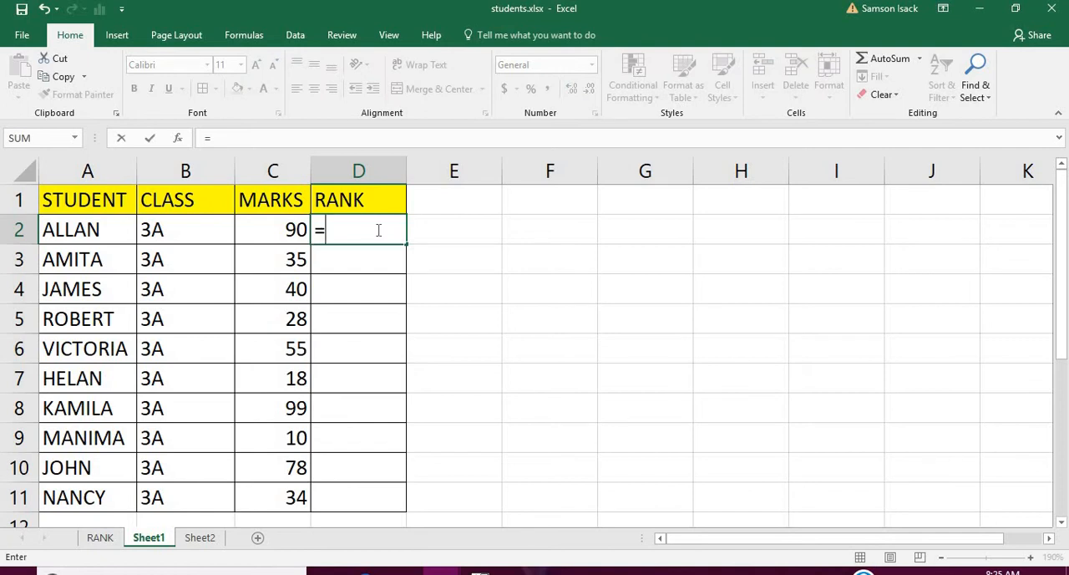
type("RANK")
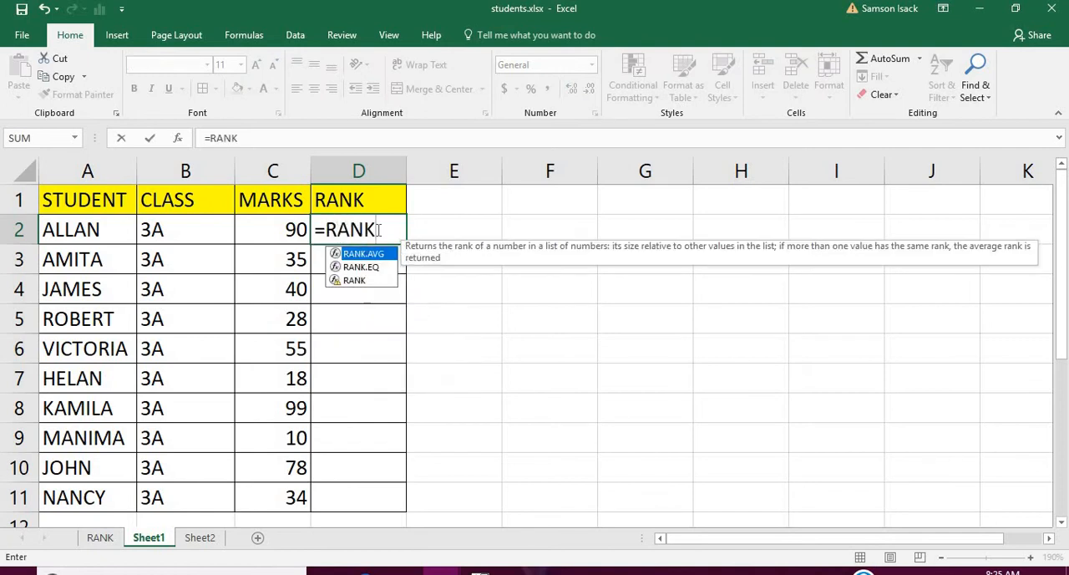
type("(")
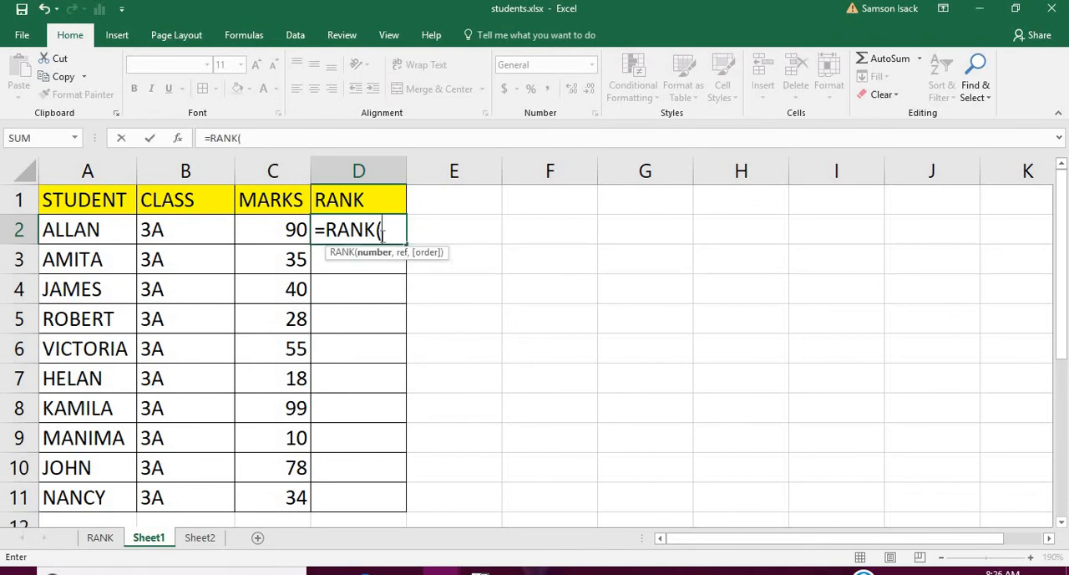
left_click(282, 230)
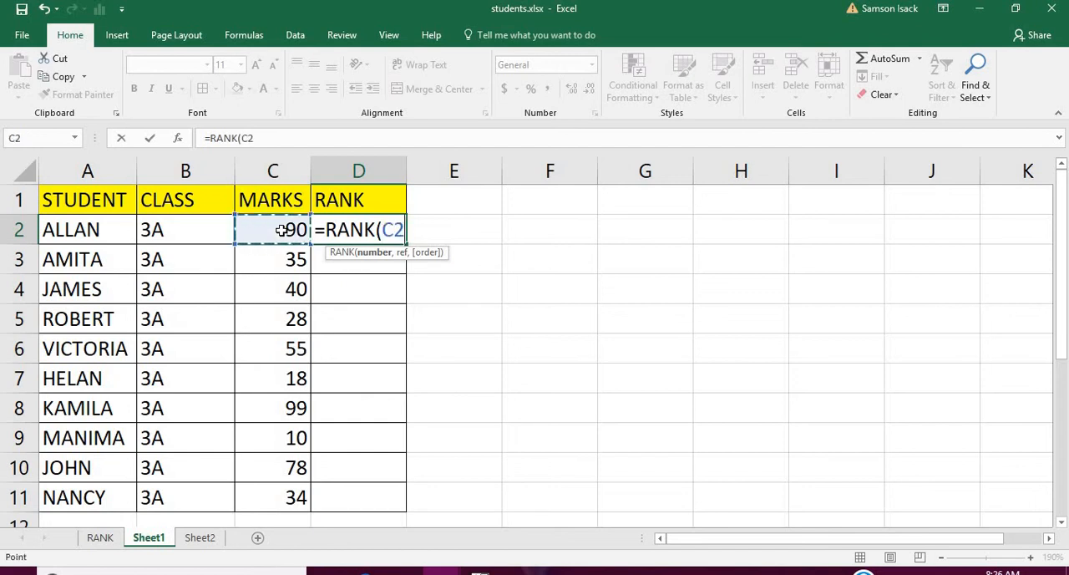
type(",")
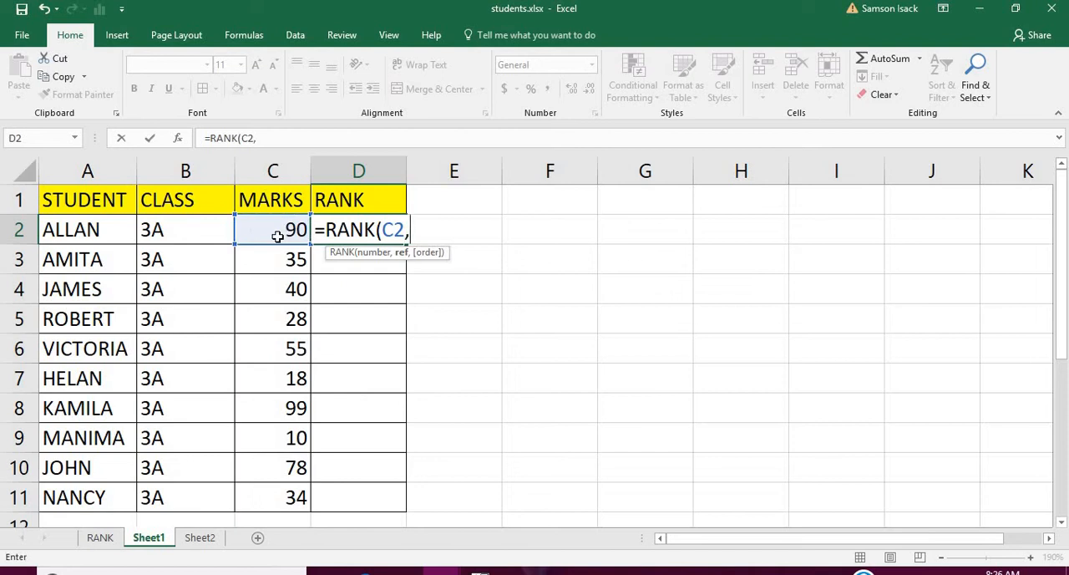
left_click_drag(277, 236, 290, 489)
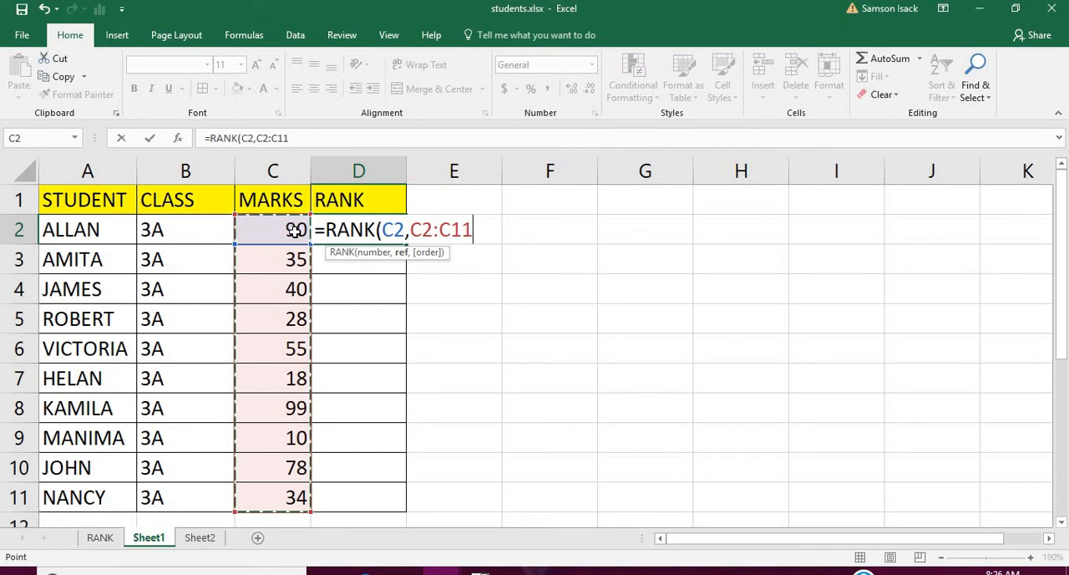
type(",")
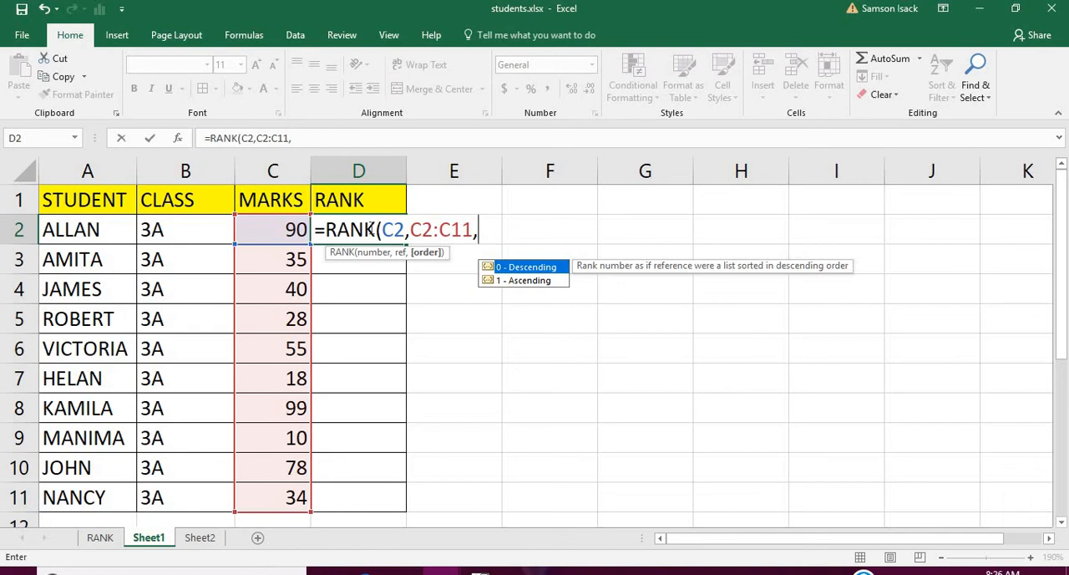
type(")")
key("BackSpace")
type("0)")
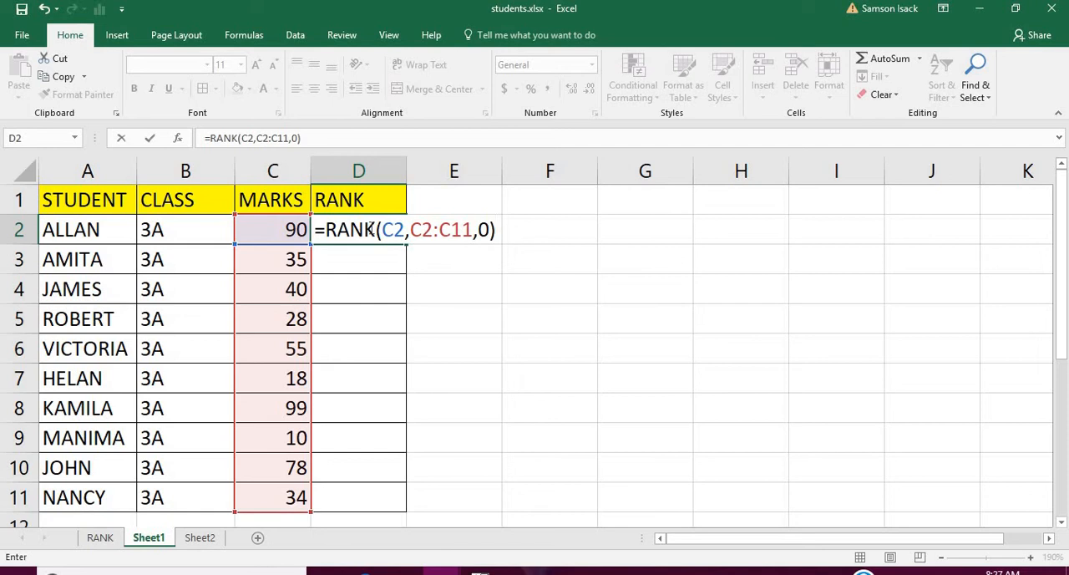
key("ctrl+Return")
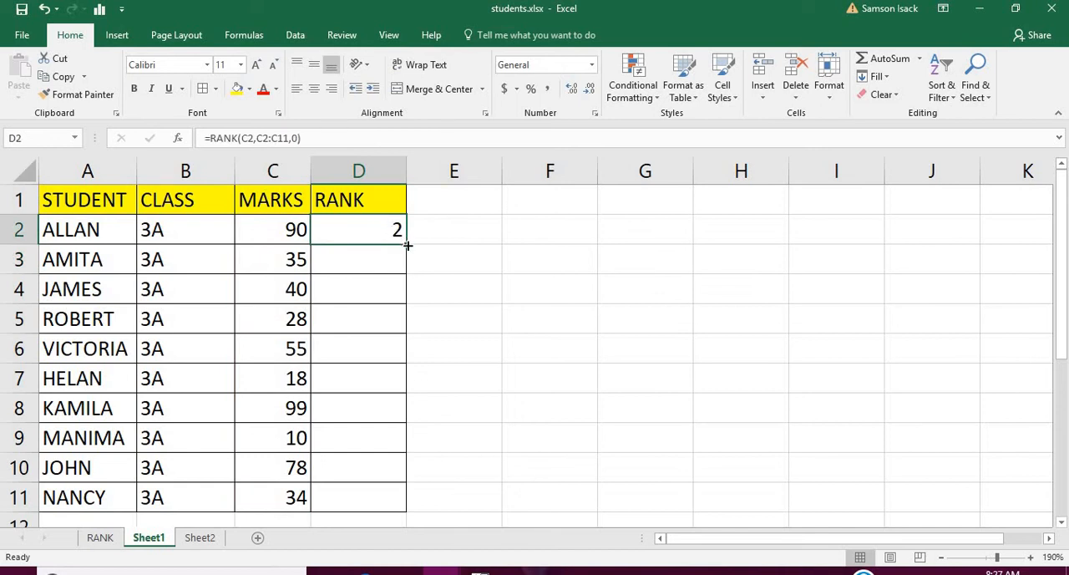
Fill the rank formula from D2 down to D3 and check the cell and range references in the copied formula.
left_click_drag(406, 245, 410, 275)
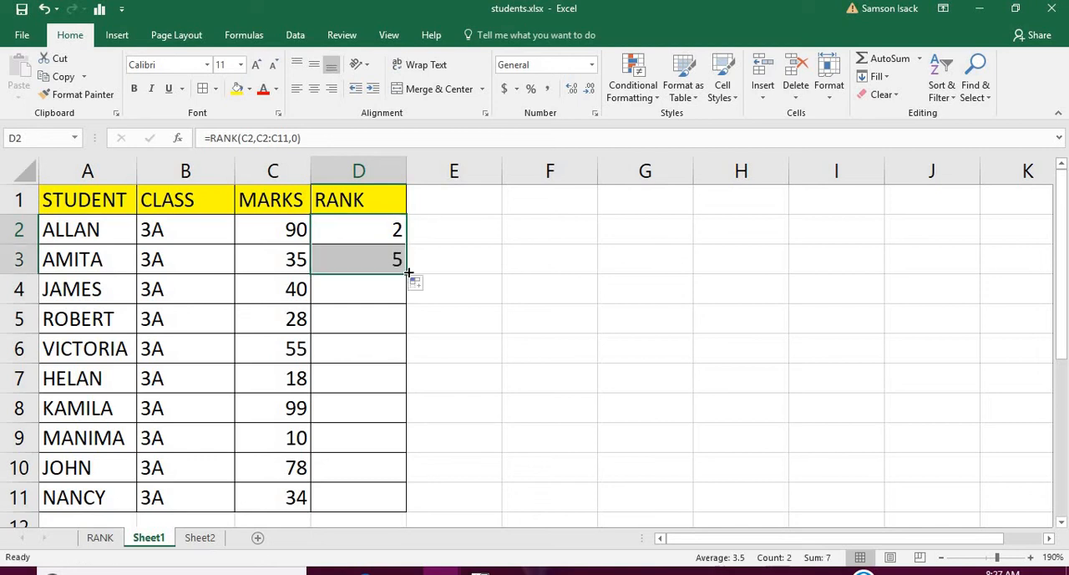
left_click(378, 267)
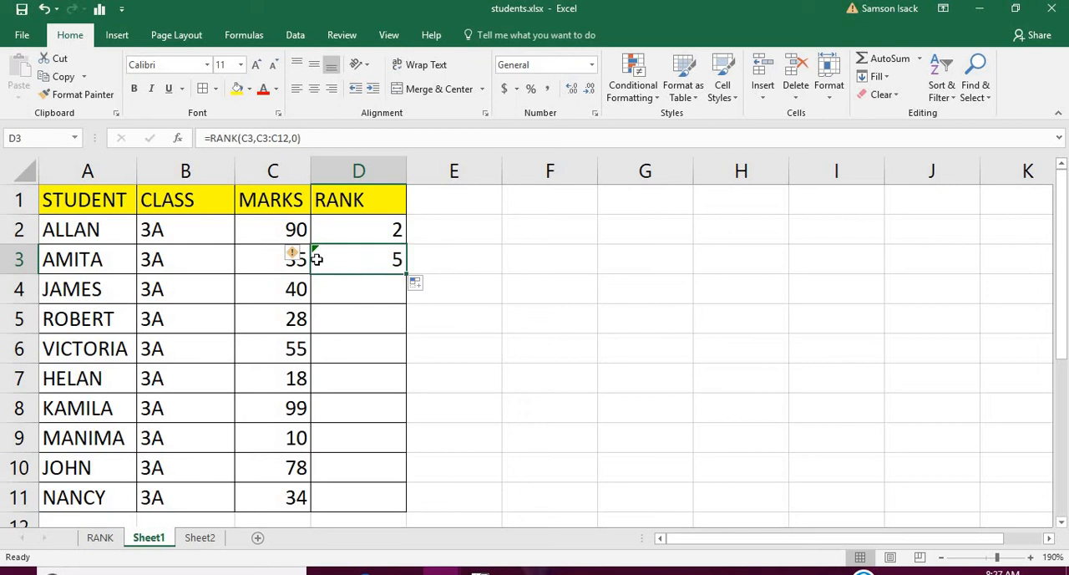
double_click(374, 256)
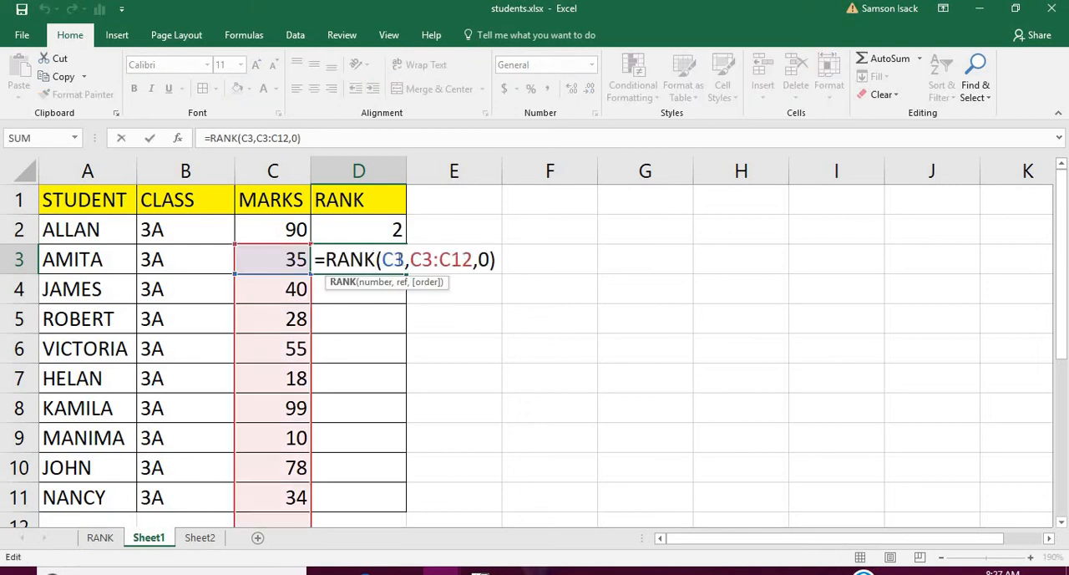
left_click_drag(405, 260, 383, 260)
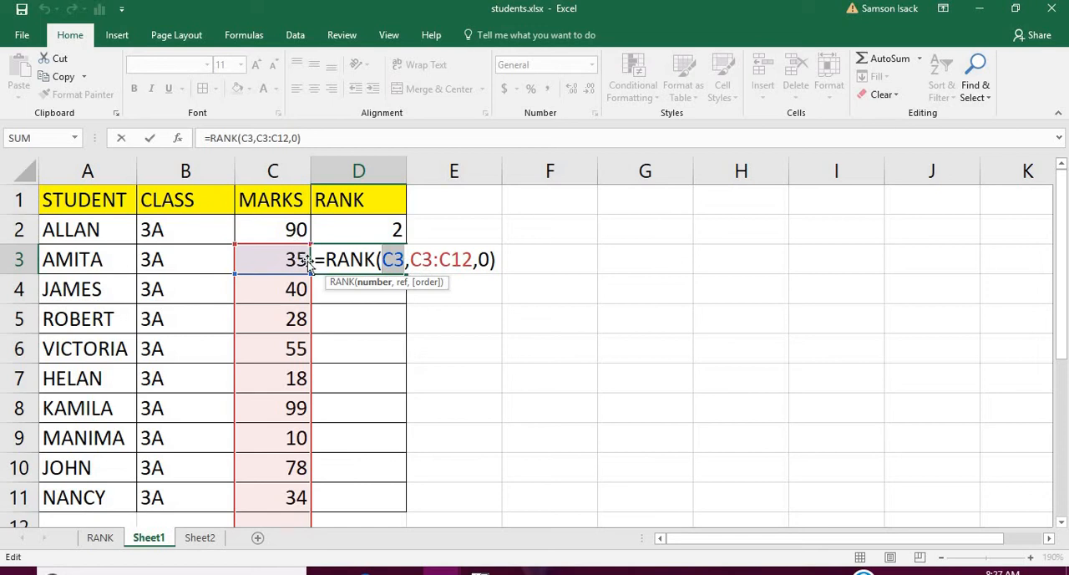
left_click_drag(1064, 224, 1065, 232)
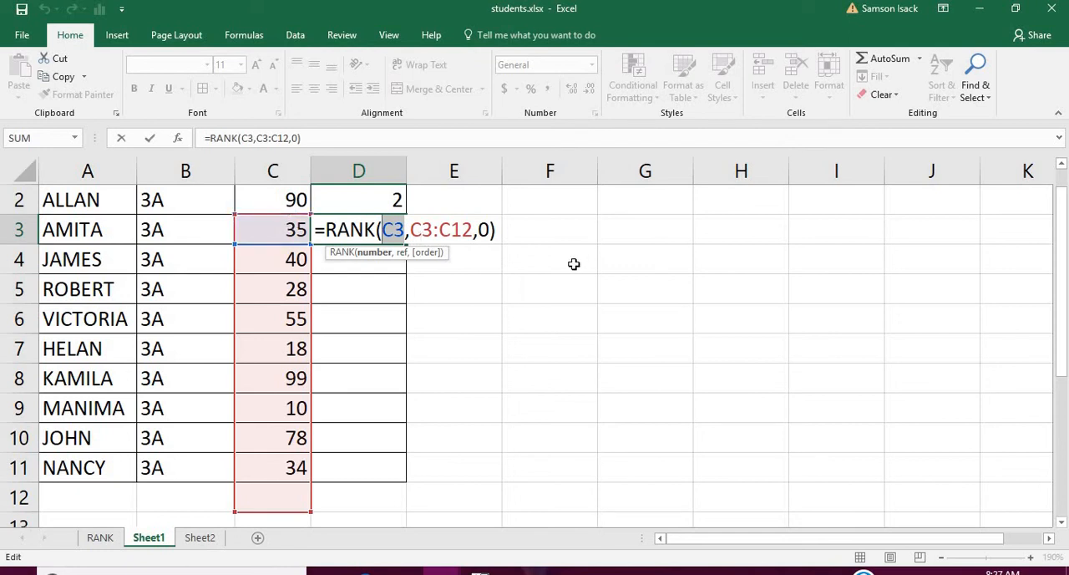
left_click_drag(1065, 301, 1065, 290)
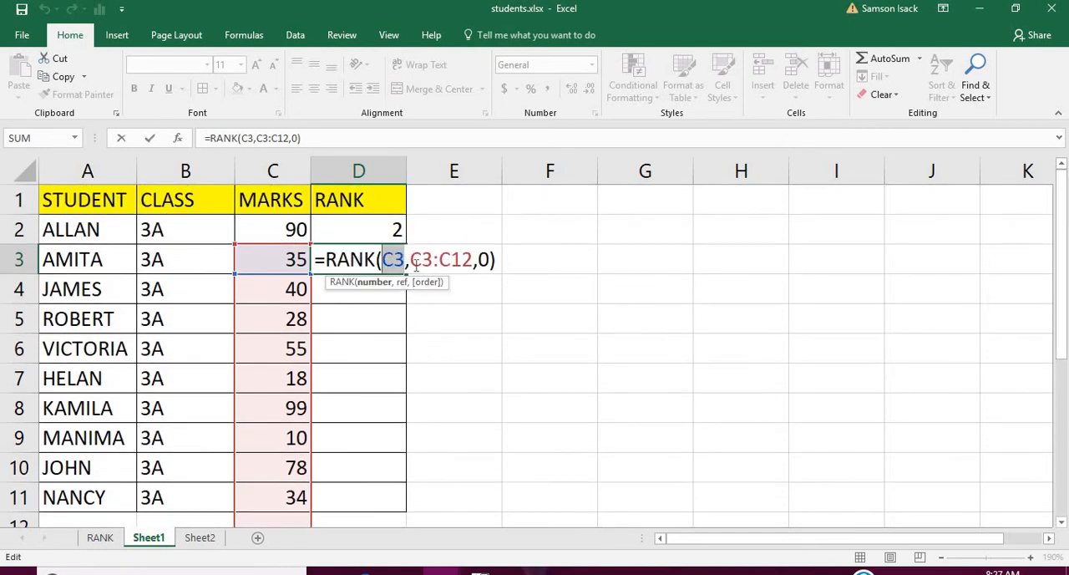
left_click_drag(412, 261, 473, 262)
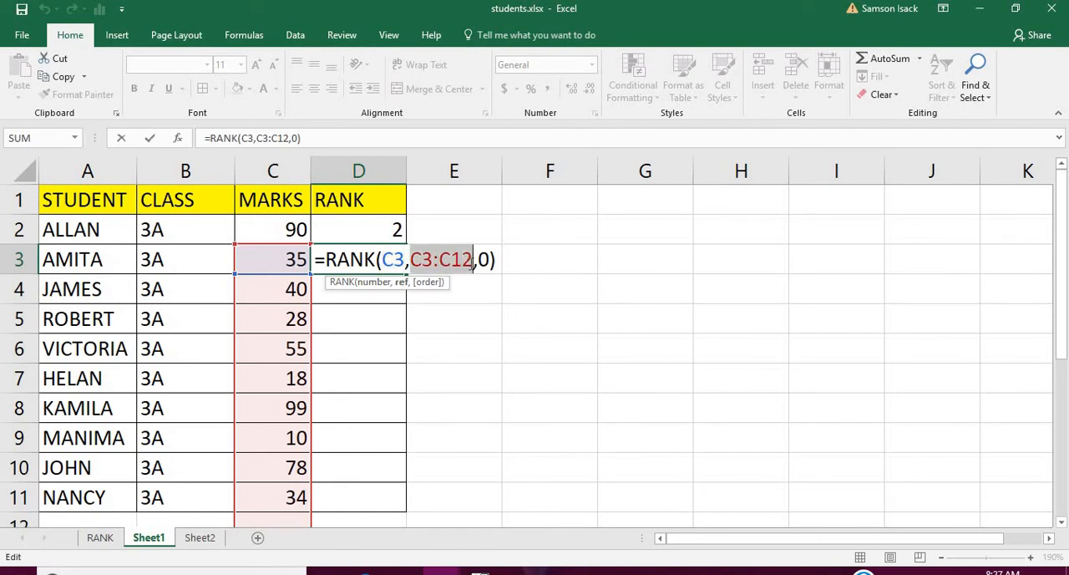
Clear the copied rank formula from cell D3.
left_click(417, 257)
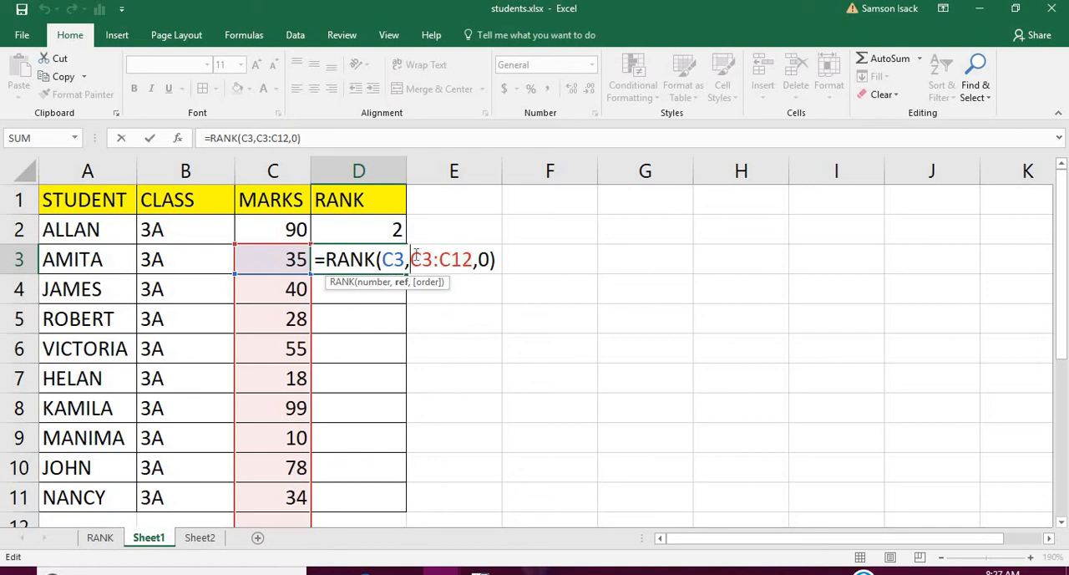
type("$")
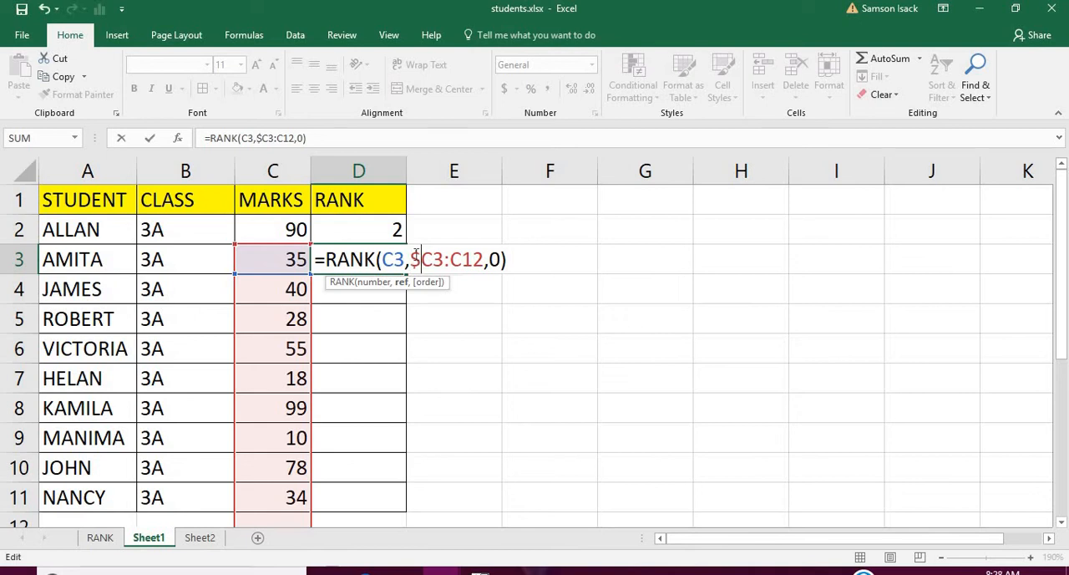
key("Right")
key("BackSpace")
key("BackSpace")
key("BackSpace")
key("BackSpace")
key("BackSpace")
key("BackSpace")
key("BackSpace")
key("BackSpace")
key("BackSpace")
key("BackSpace")
key("BackSpace")
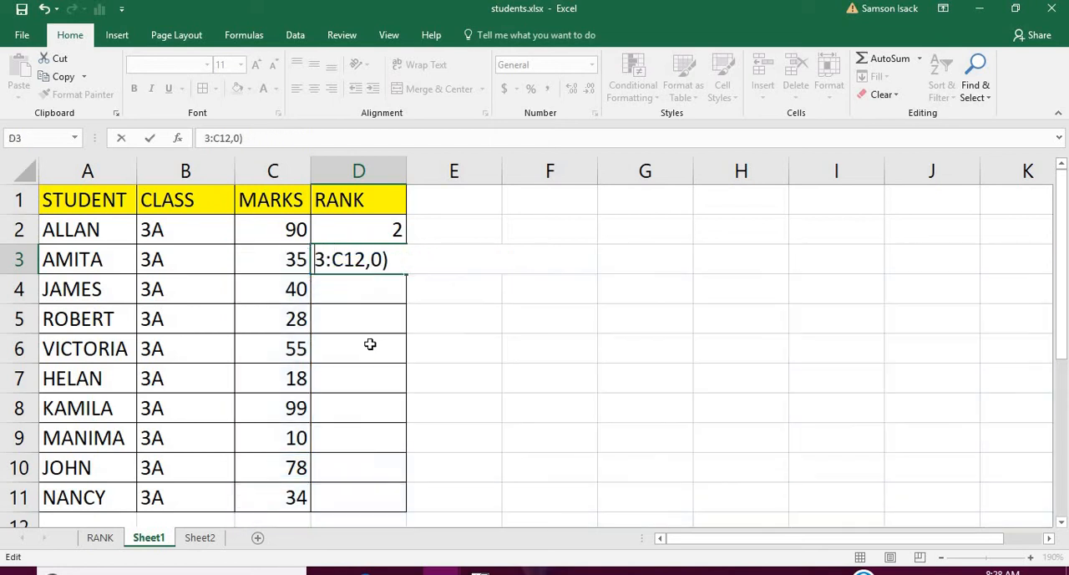
key("Delete")
key("Delete")
key("Delete")
key("Delete")
key("Delete")
key("Delete")
key("Delete")
key("Delete")
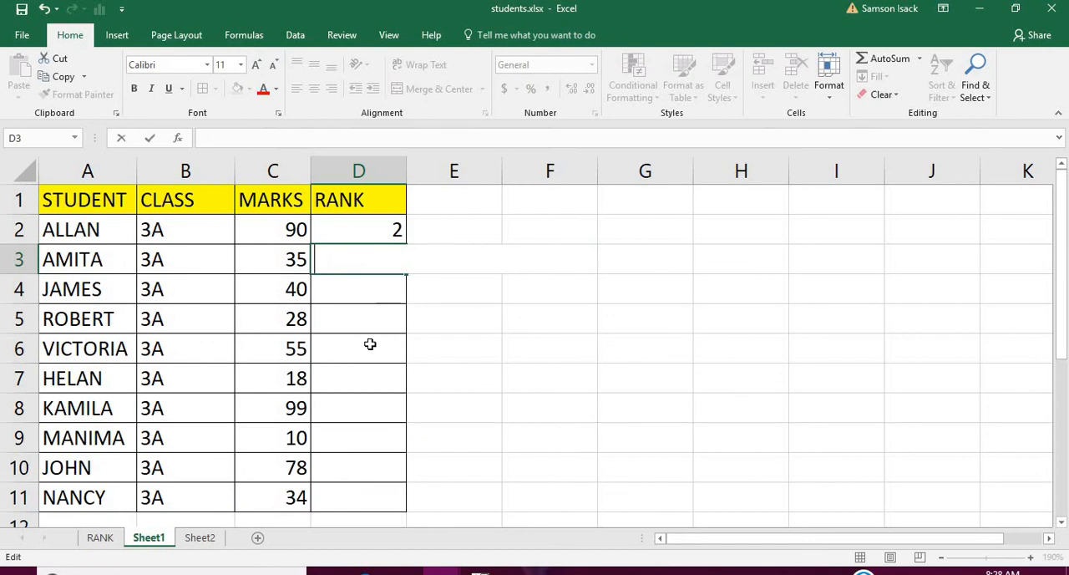
key("Return")
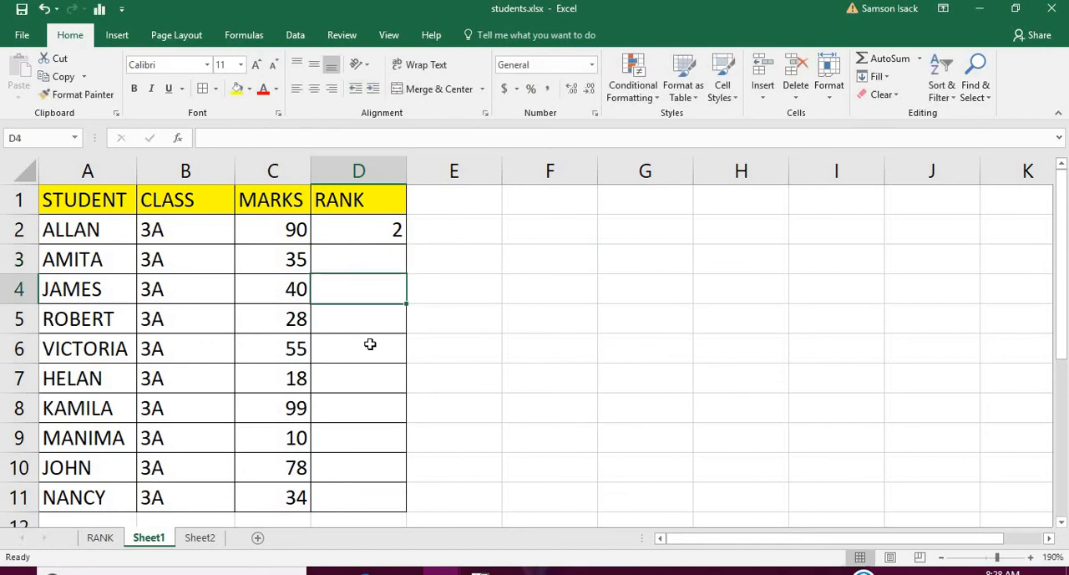
Make the range reference in the D2 formula absolute so it reads =RANK(C2,$C$2:$C$11,0).
left_click(395, 233)
left_click(256, 139)
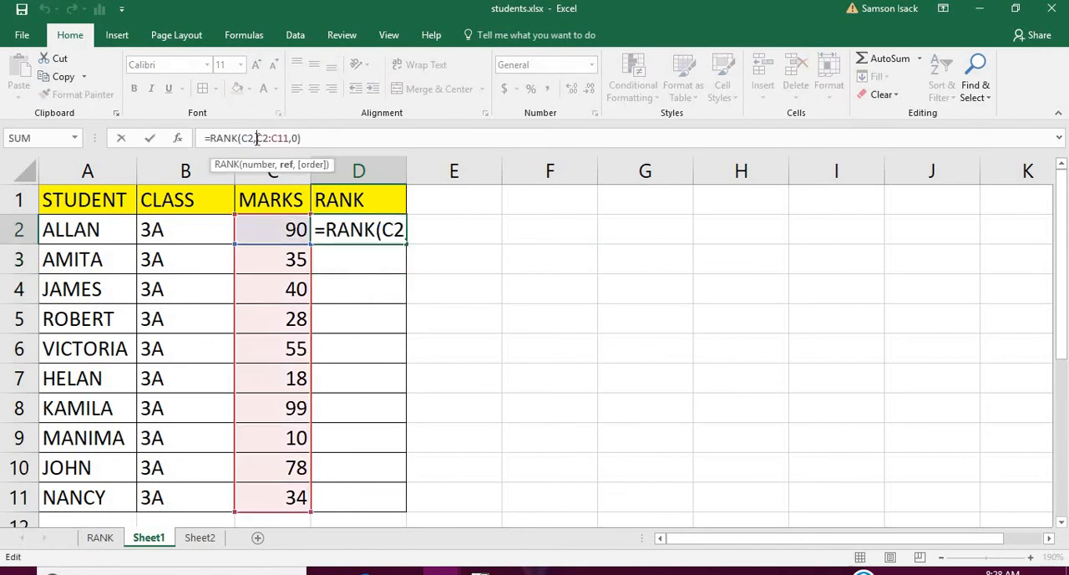
type("$")
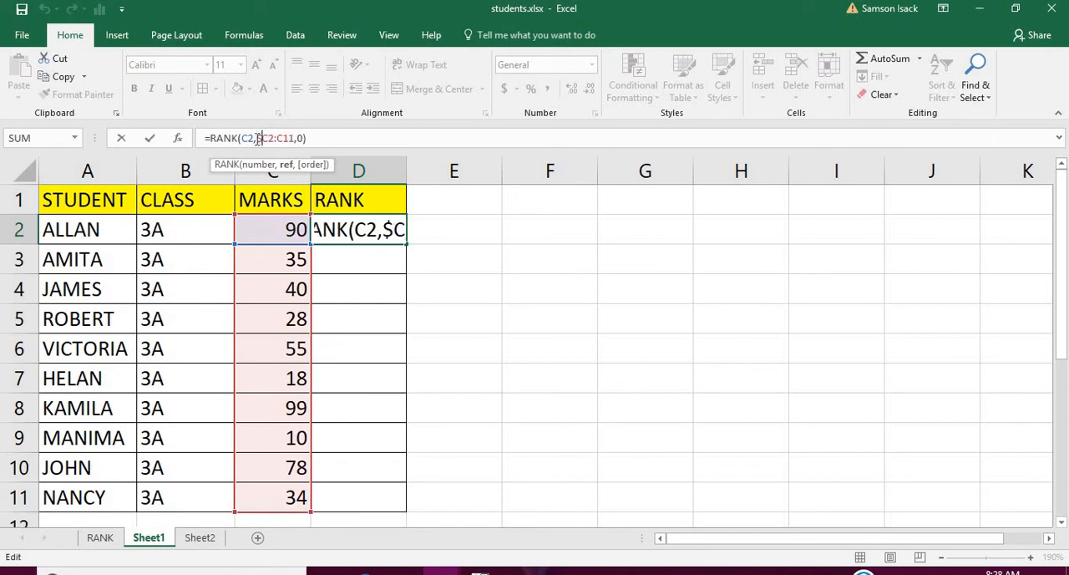
left_click(269, 139)
type("$C")
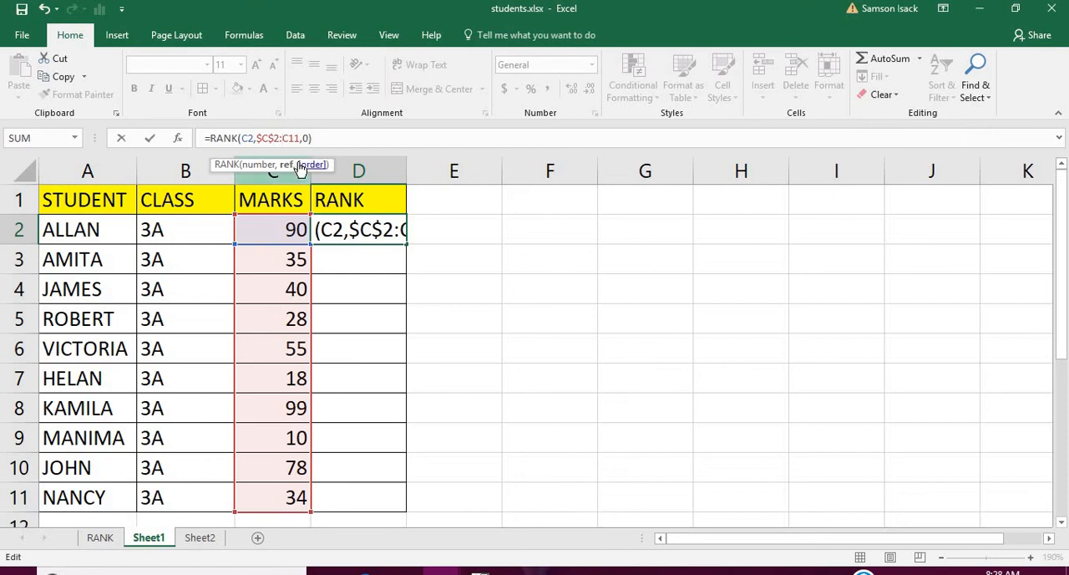
type("$")
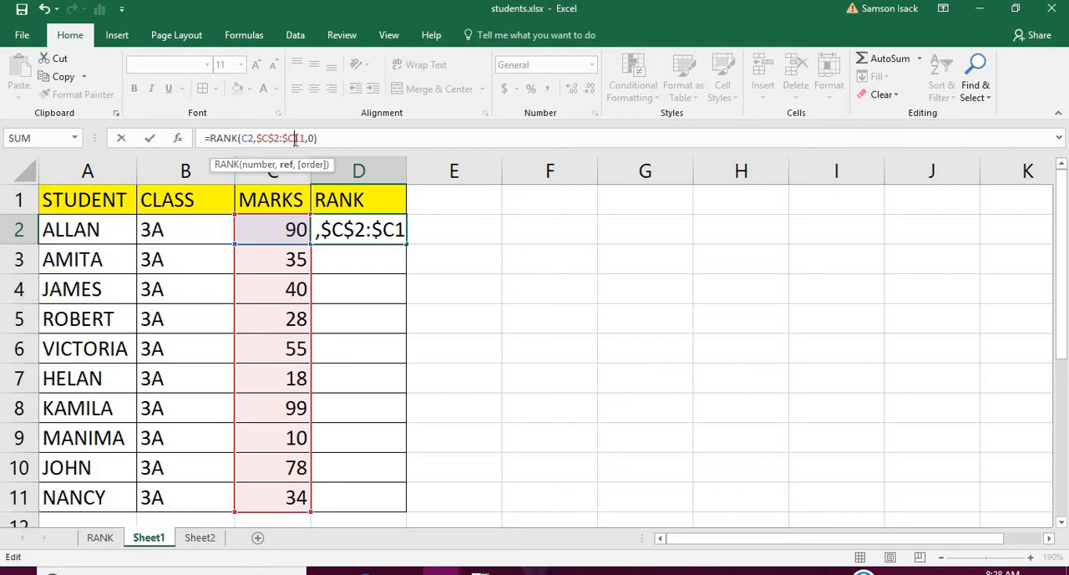
left_click(295, 139)
type("$")
key("Return")
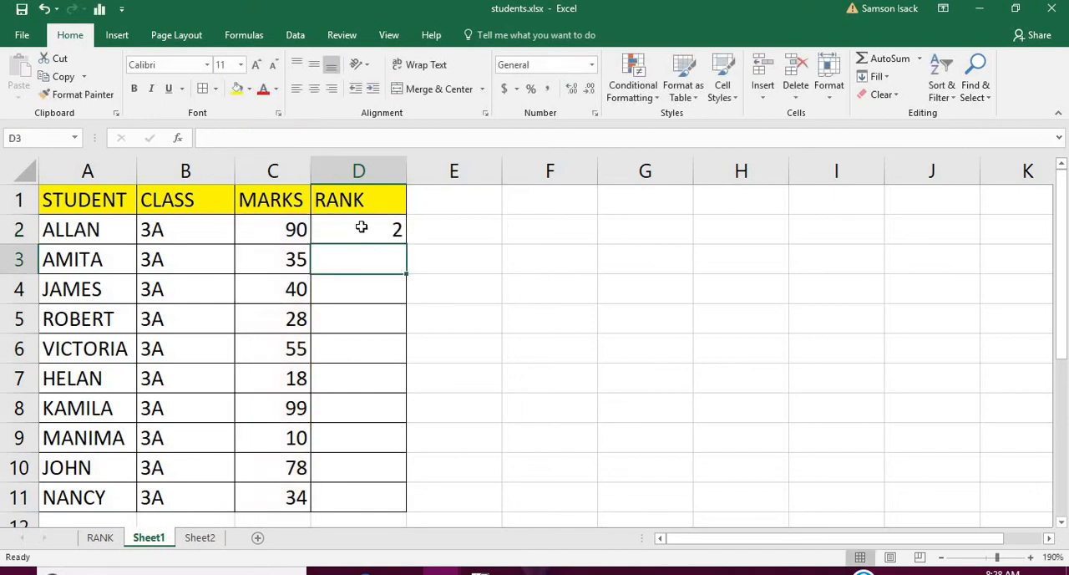
Fill the D2 formula down to D3 and check the absolute marks range in the copied formula.
left_click(363, 224)
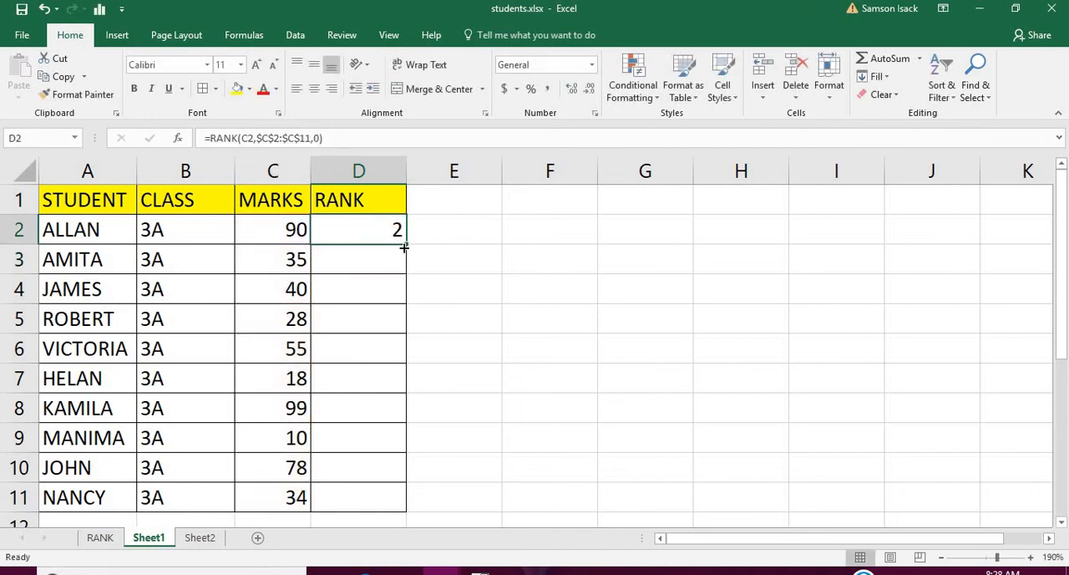
left_click_drag(405, 248, 405, 274)
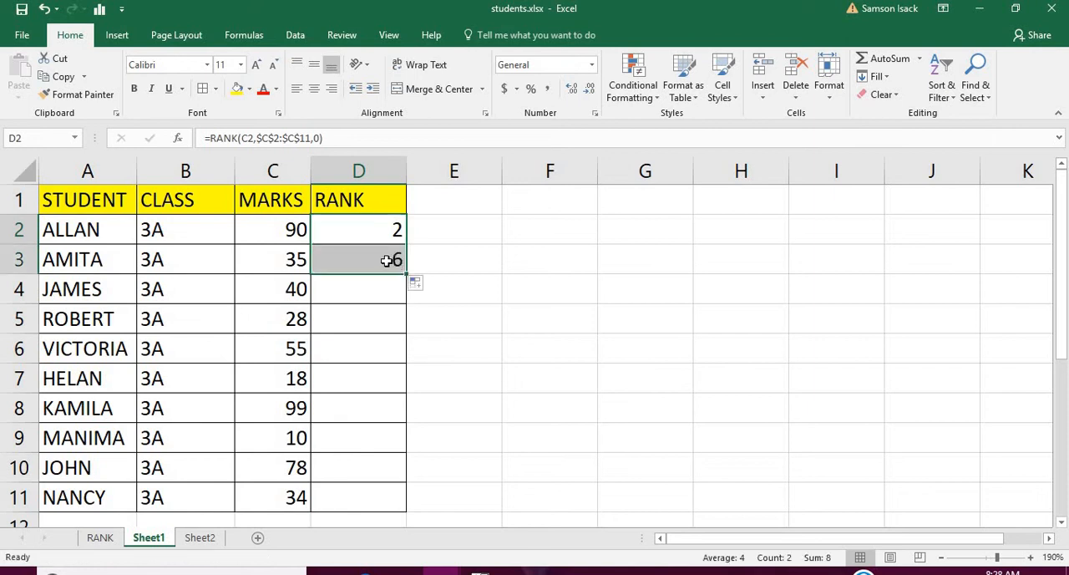
left_click(391, 261)
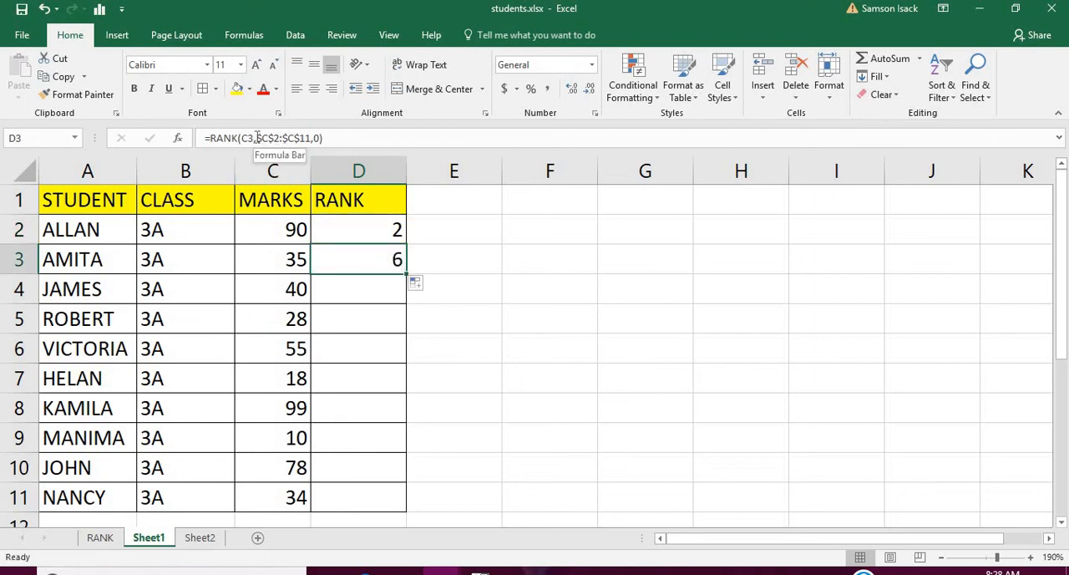
left_click(269, 138)
left_click_drag(269, 138, 310, 140)
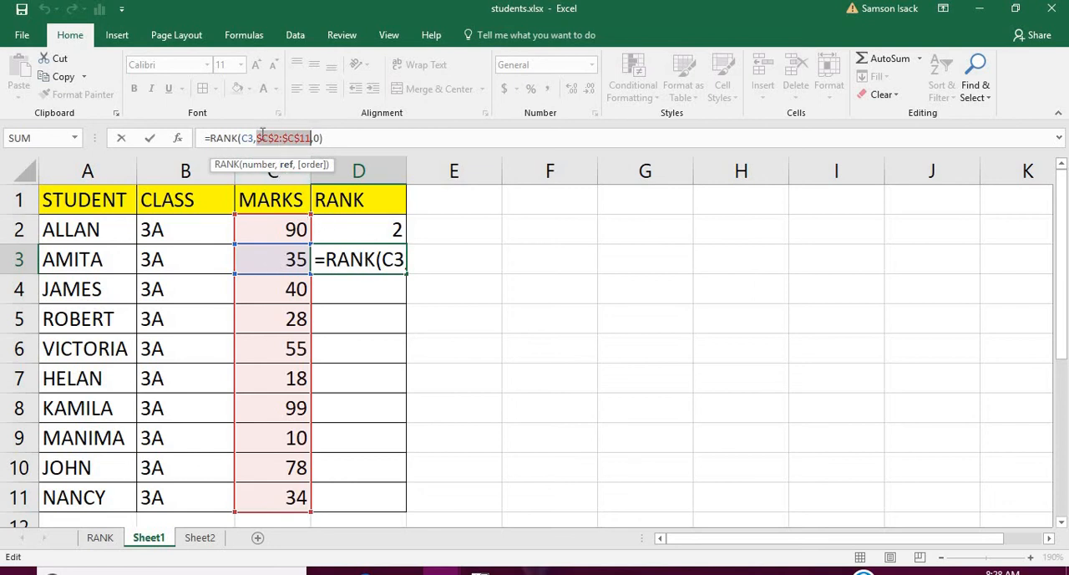
left_click_drag(258, 136, 311, 138)
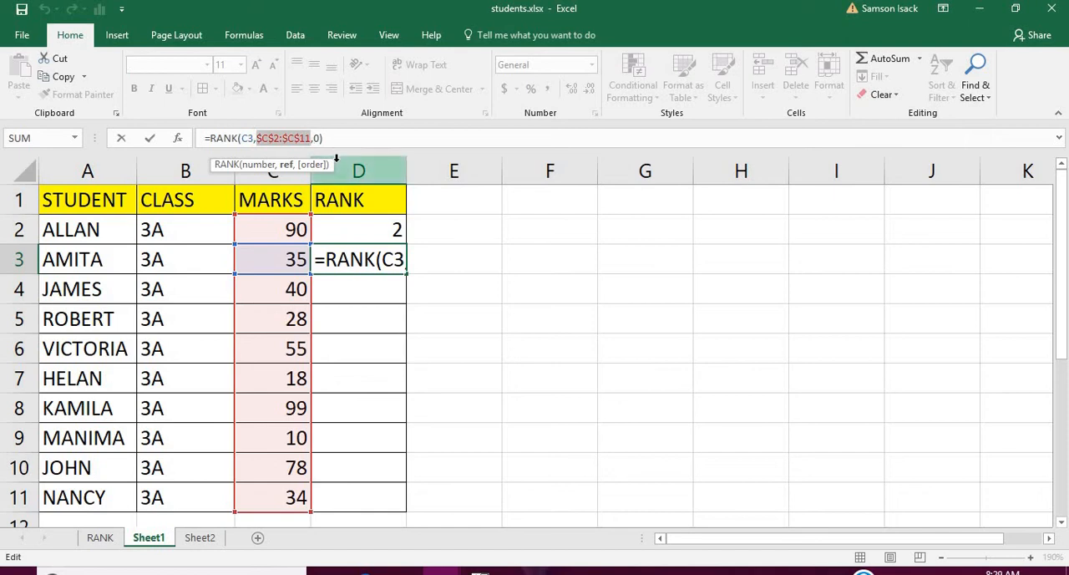
key("Return")
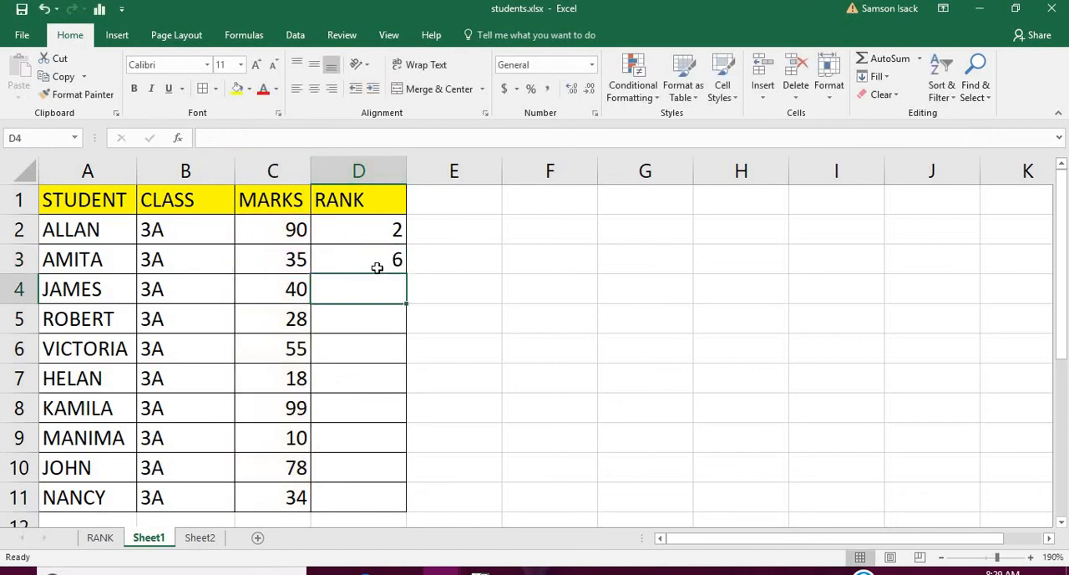
double_click(382, 259)
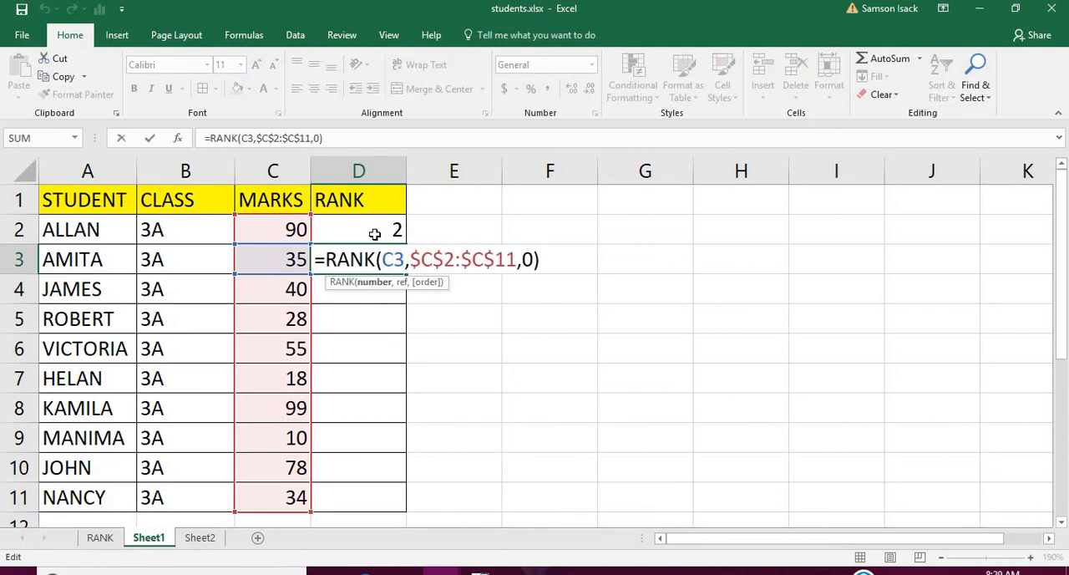
key("Return")
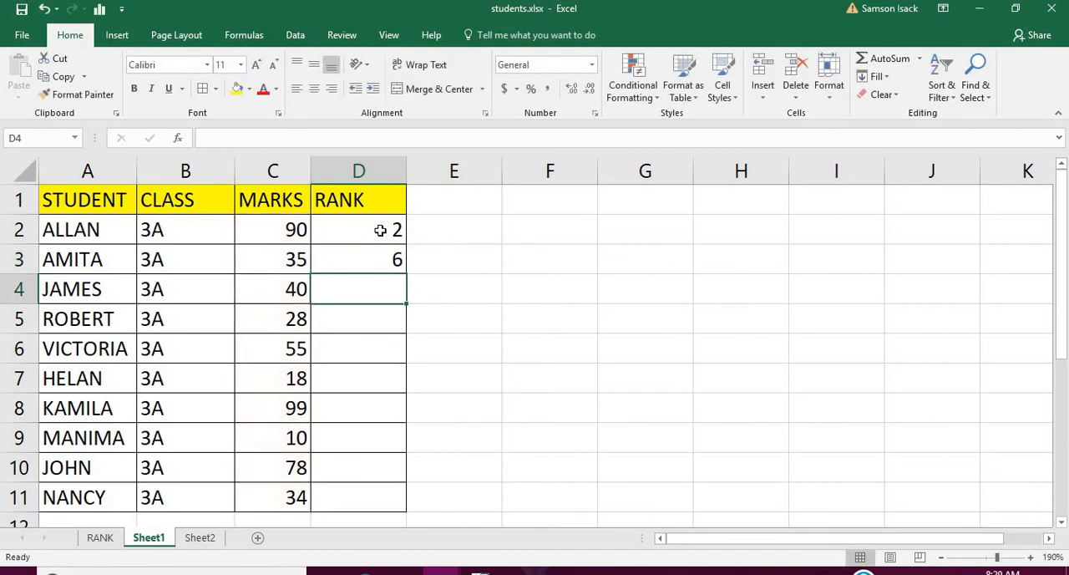
Define the name MARKS with workbook scope for the marks range C2:C11.
left_click(380, 231)
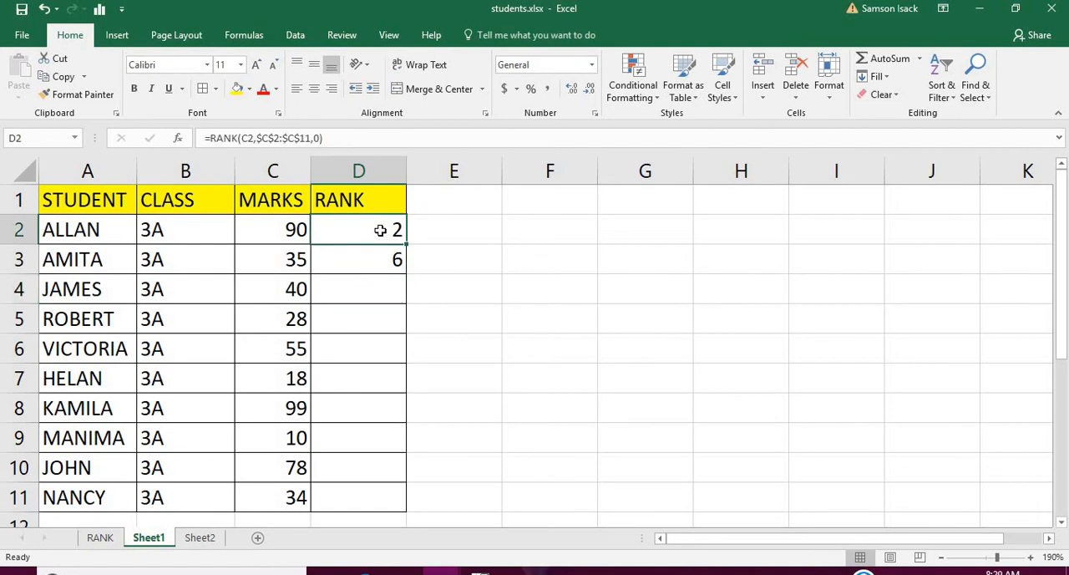
left_click(285, 228)
left_click_drag(285, 228, 273, 478)
right_click(270, 451)
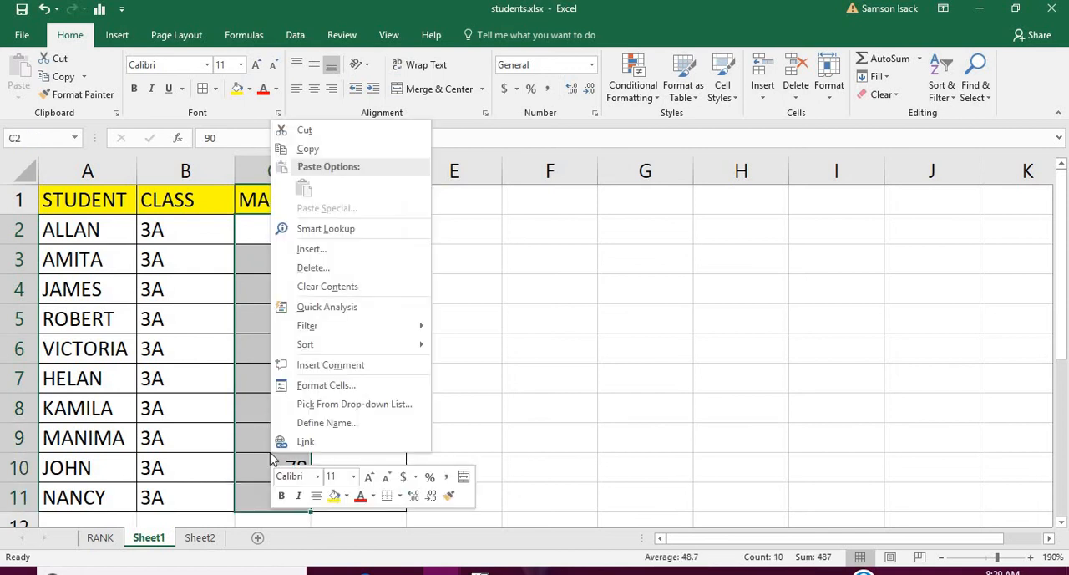
left_click(357, 423)
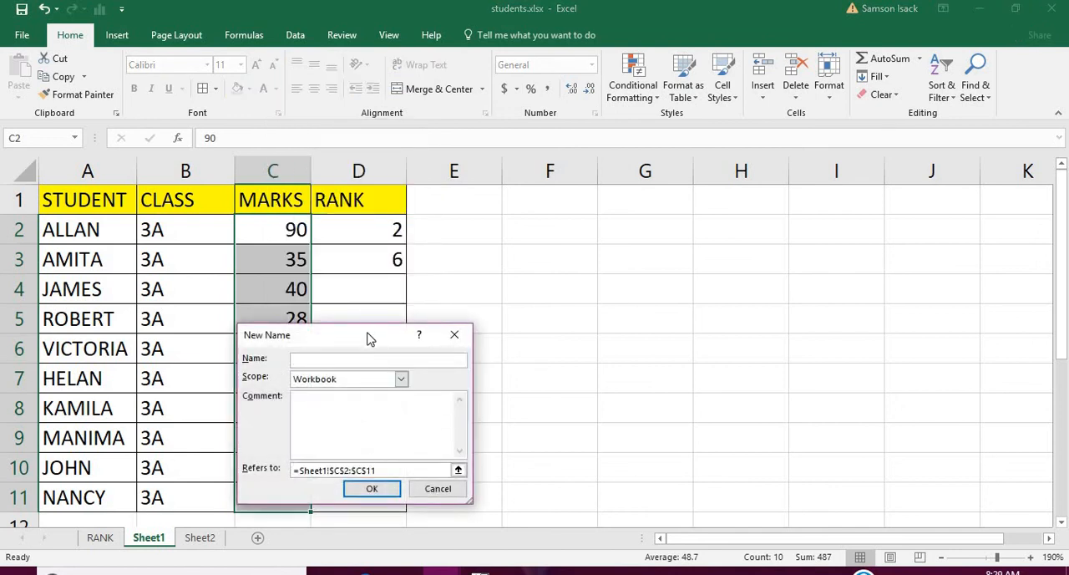
left_click_drag(370, 338, 489, 361)
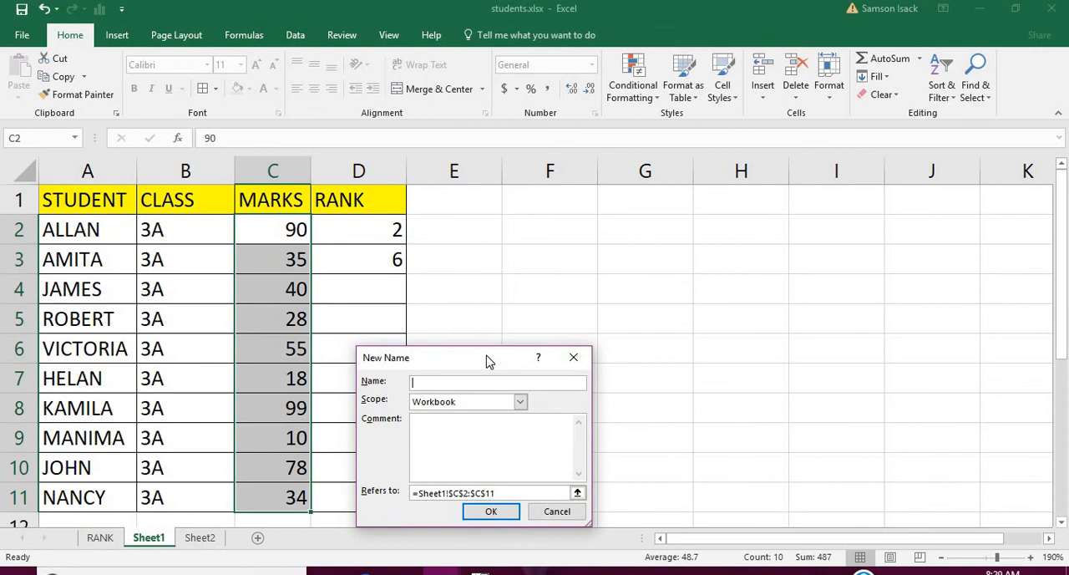
type("MARKS")
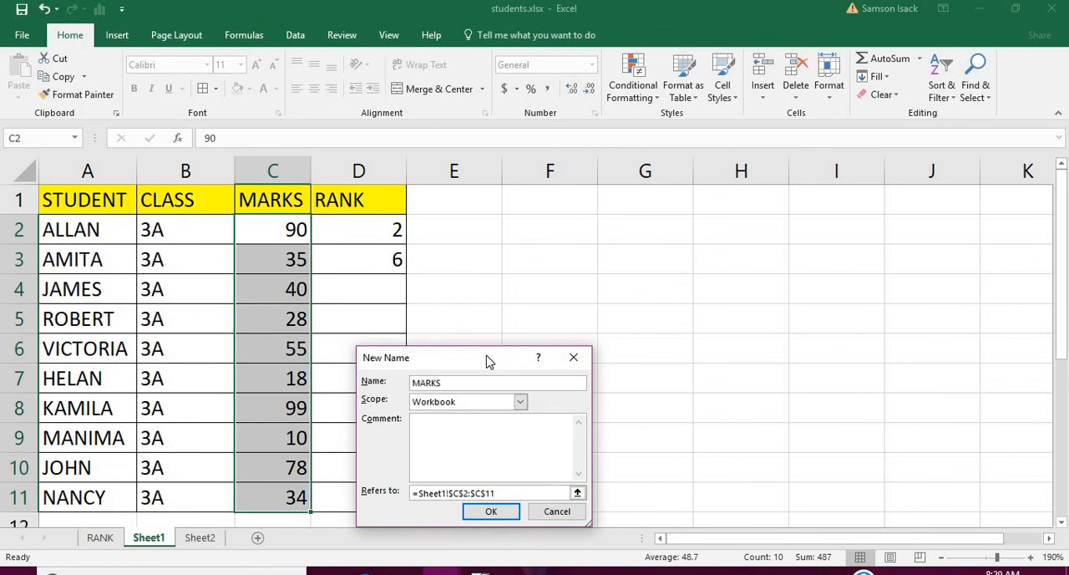
left_click(476, 511)
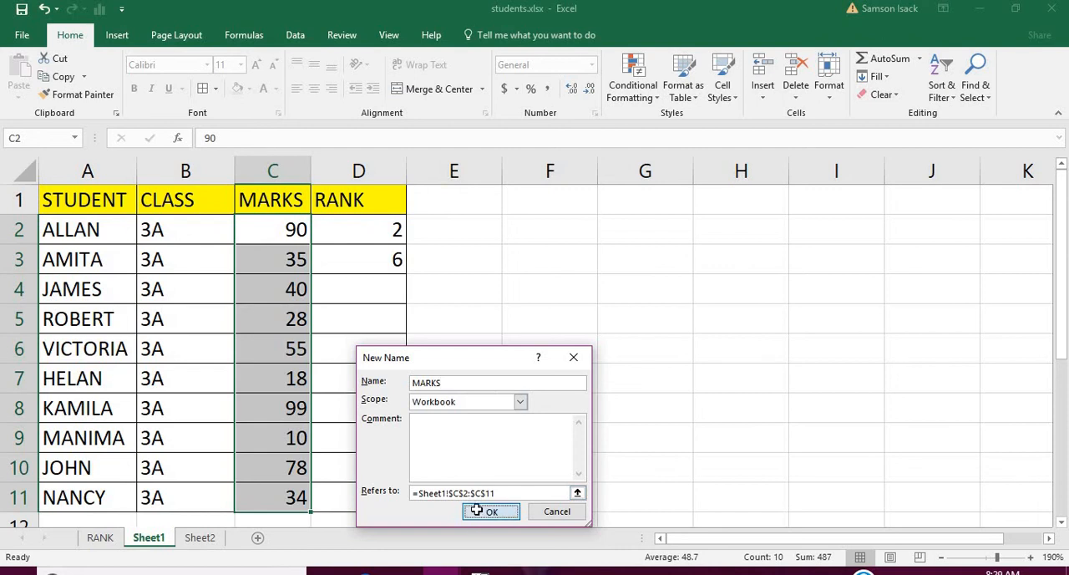
Replace the absolute marks range in the D2 formula with the name MARKS so it reads =RANK(C2,MARKS,0).
left_click(281, 233)
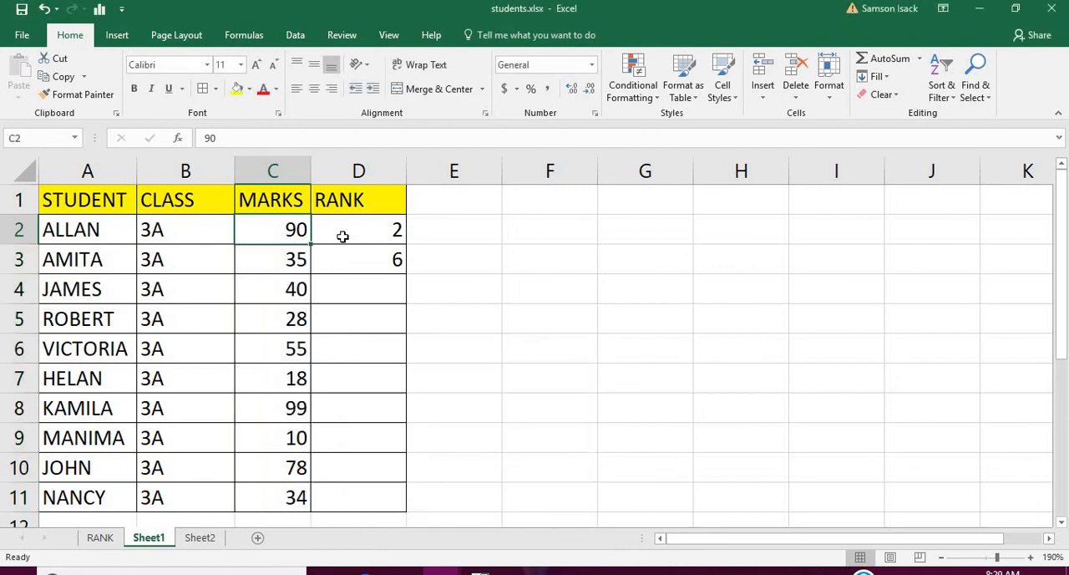
left_click(343, 237)
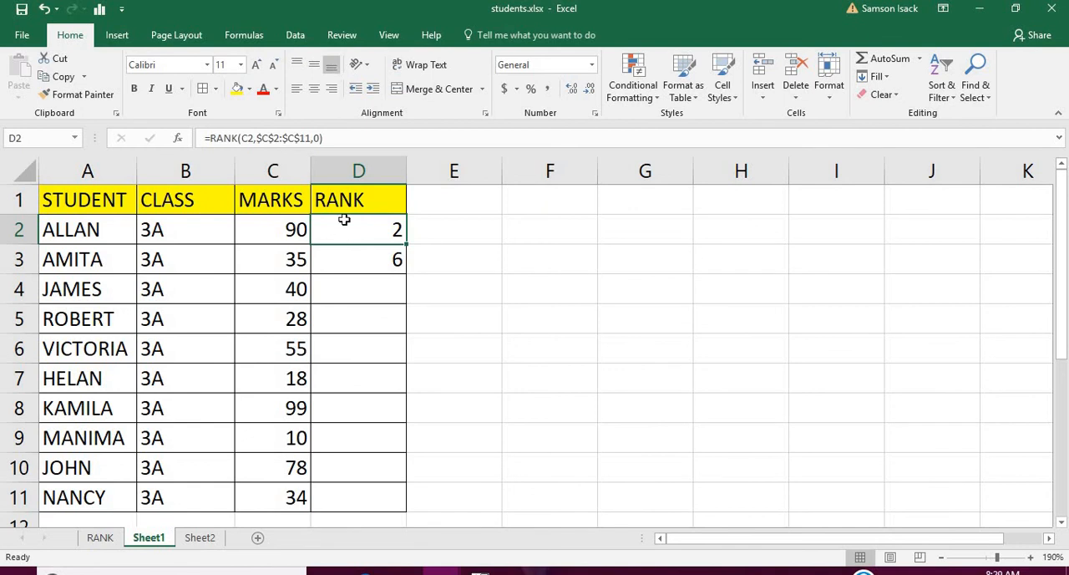
left_click(258, 141)
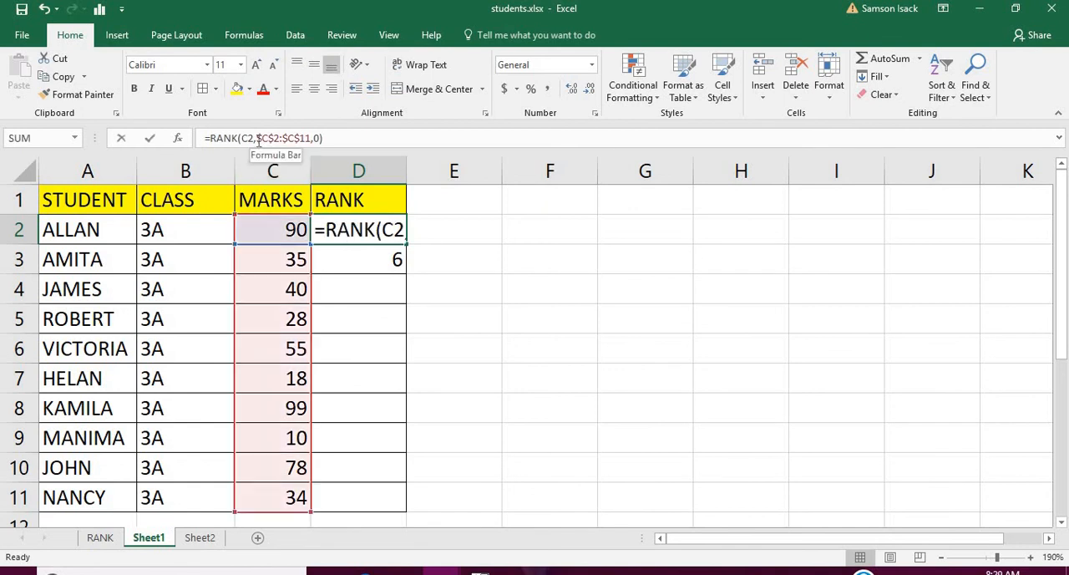
left_click_drag(256, 140, 314, 139)
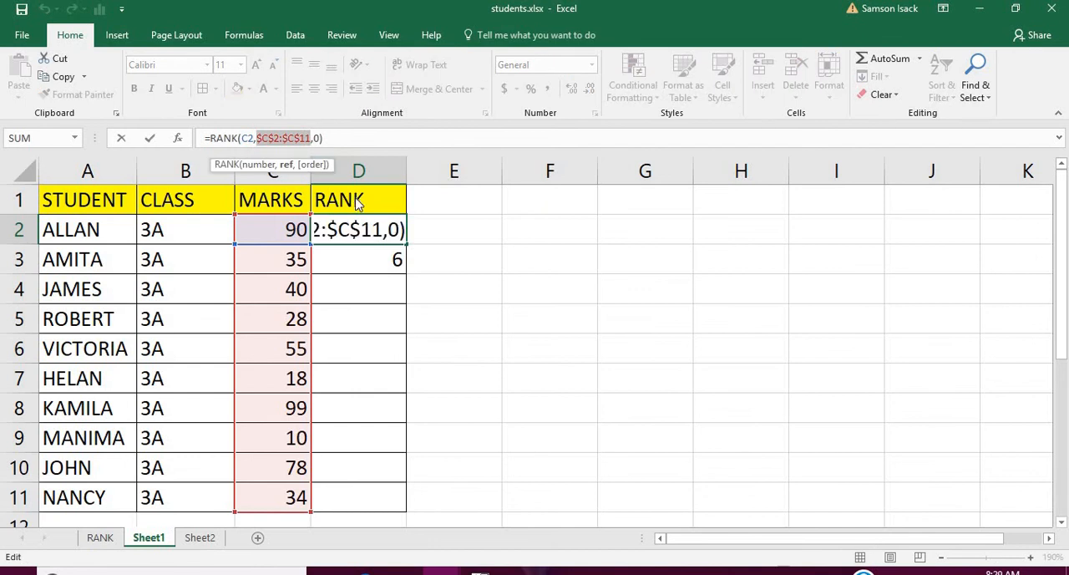
type("M")
type("A")
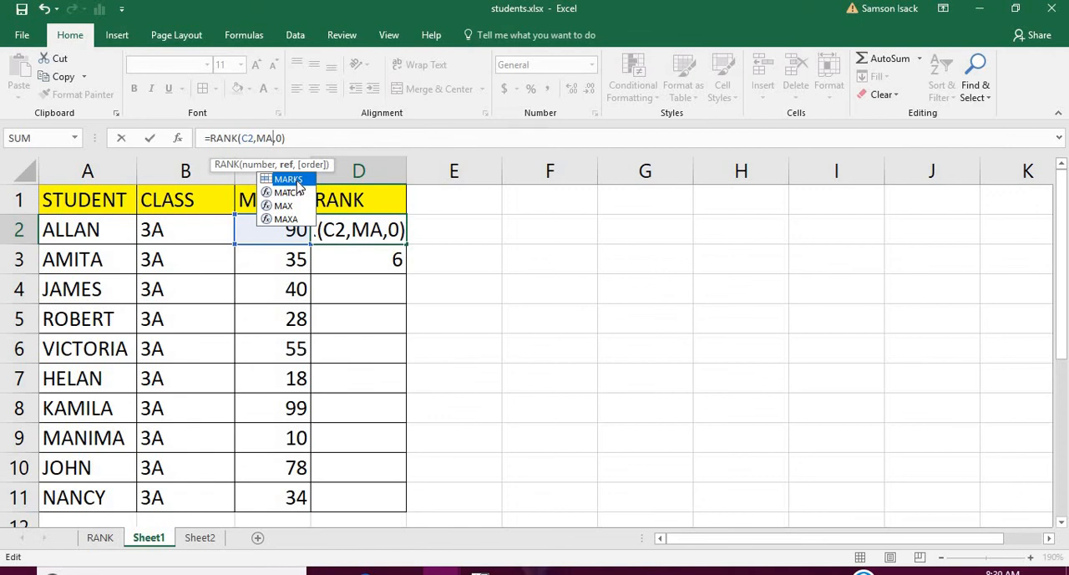
type("R")
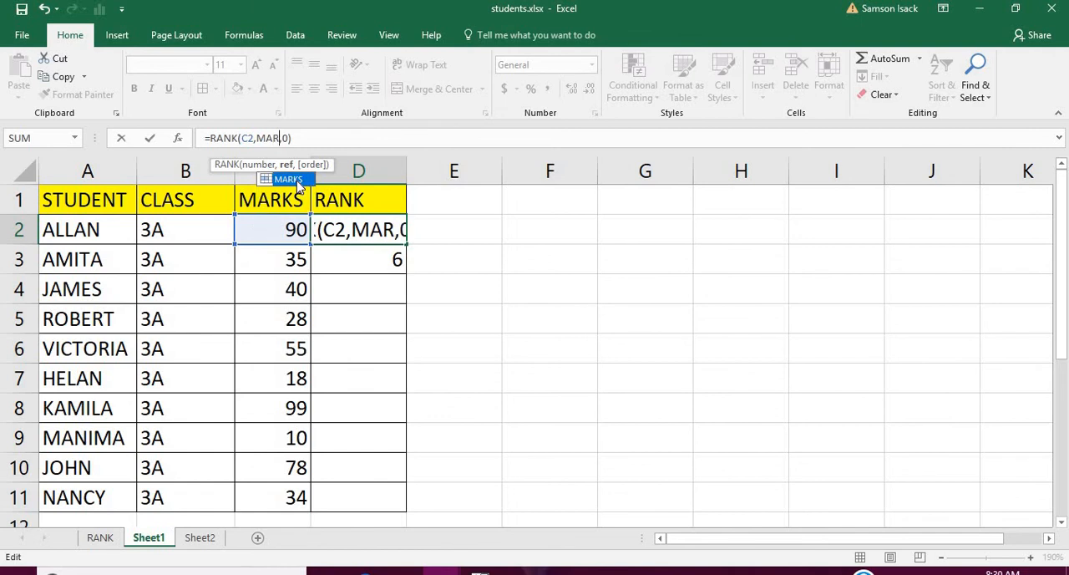
double_click(289, 180)
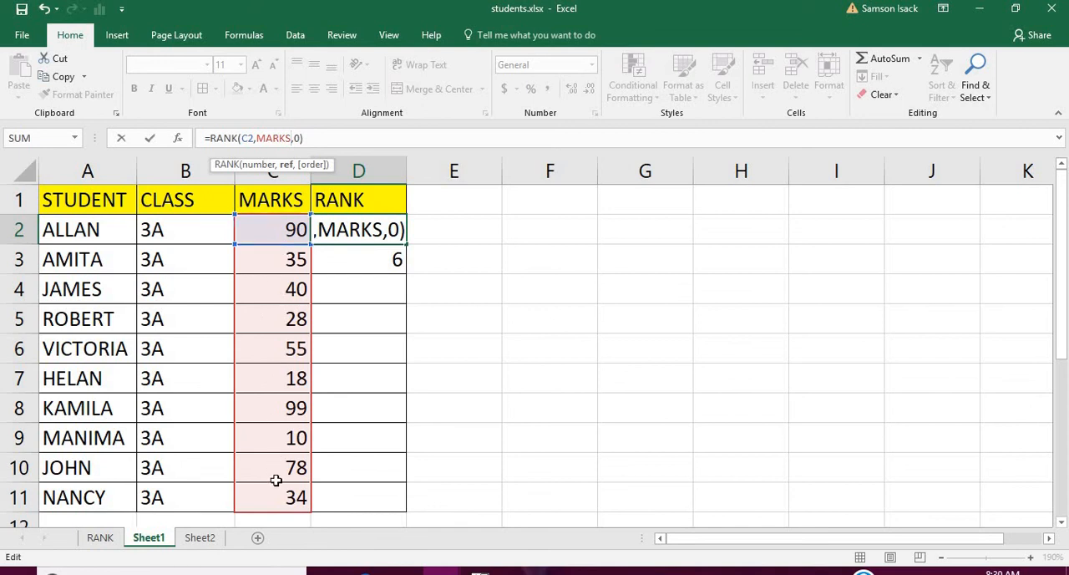
key("Return")
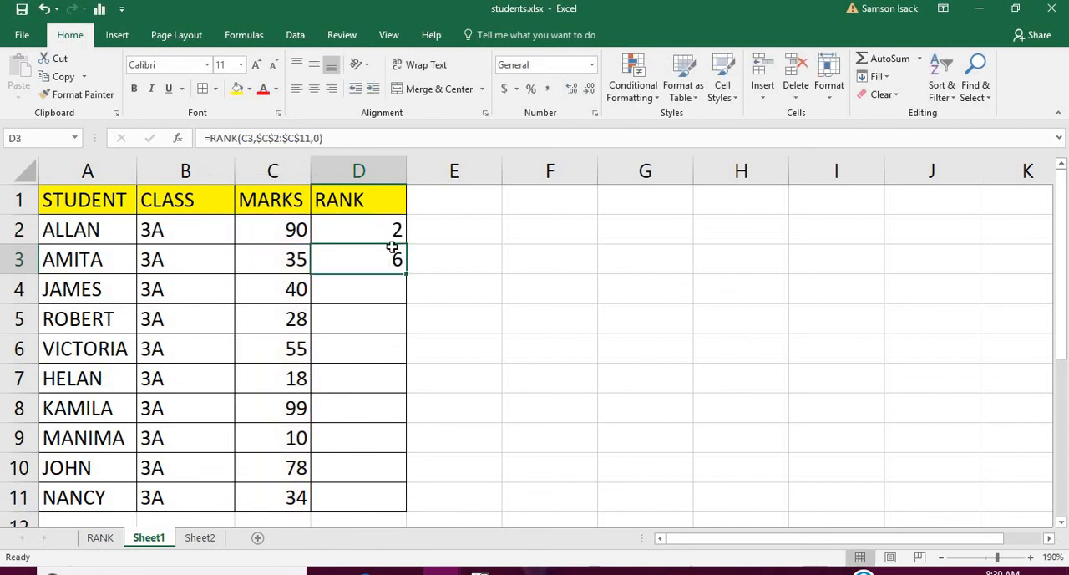
Fill the D2 formula down to D3, check the copy, and fill it through D11 to rank all students.
left_click(393, 234)
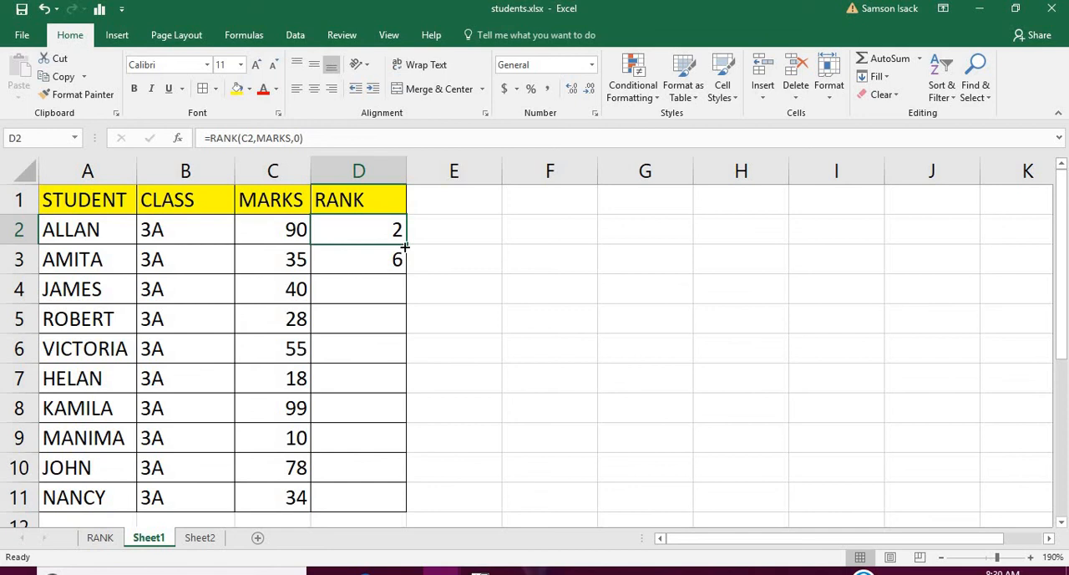
left_click_drag(406, 246, 409, 271)
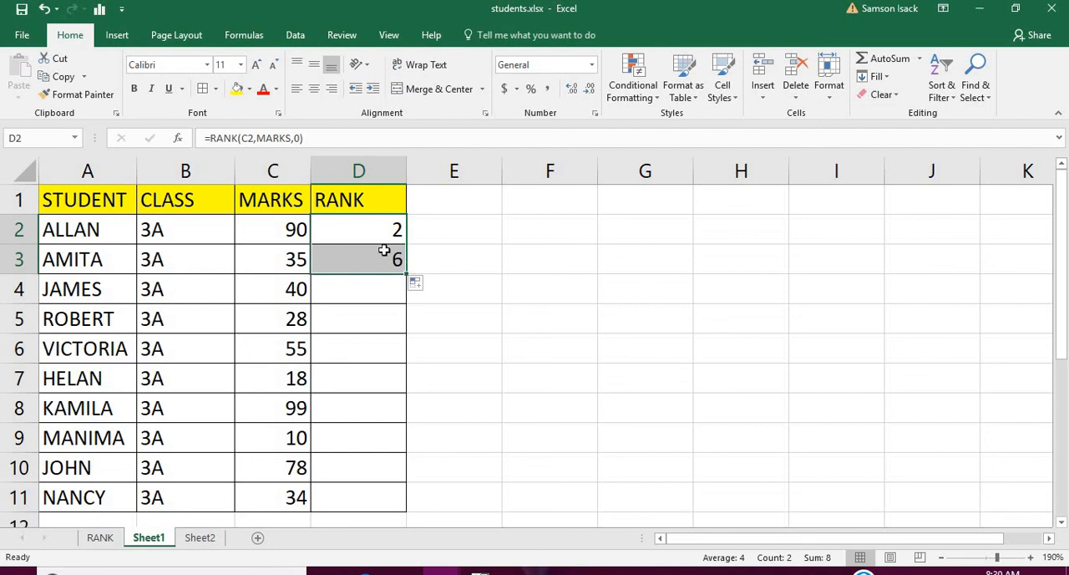
left_click(384, 258)
left_click(380, 229)
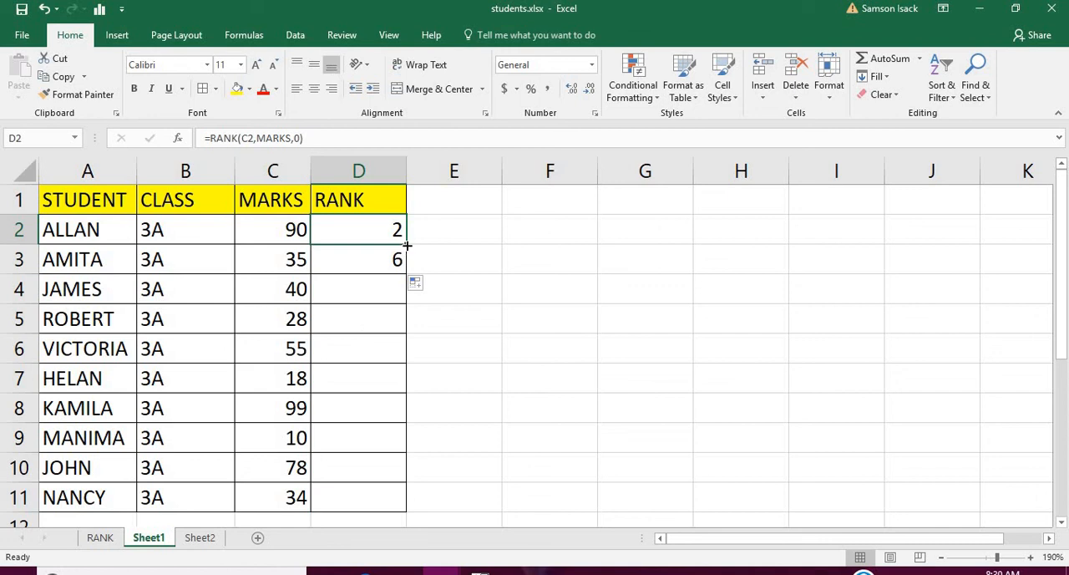
left_click_drag(407, 245, 412, 505)
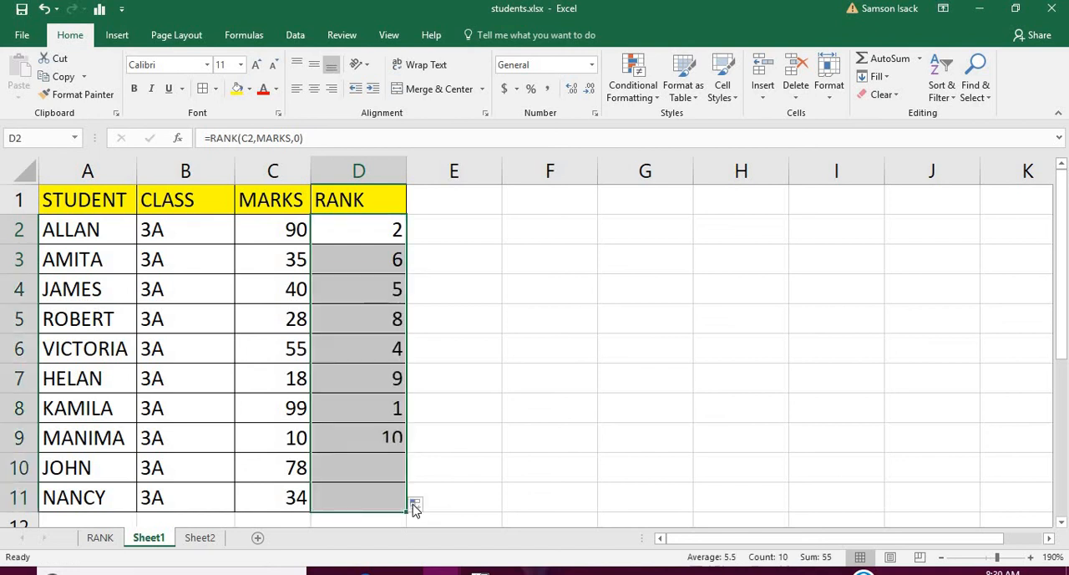
Compare the ranks in column D with each student's marks, checking the highest-ranked rows and the lowest mark.
left_click(363, 232)
left_click(115, 232)
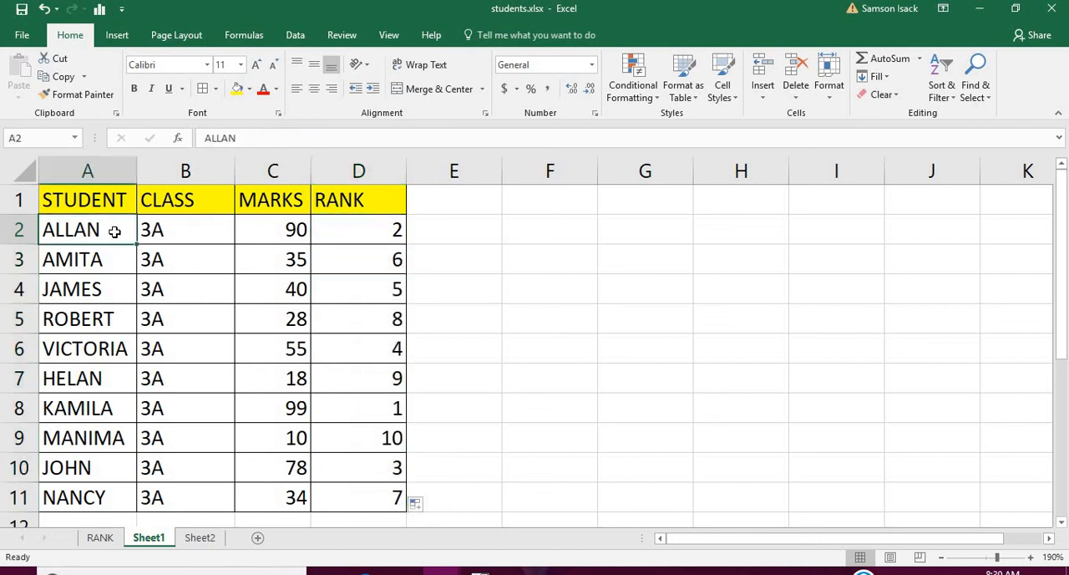
left_click(380, 232)
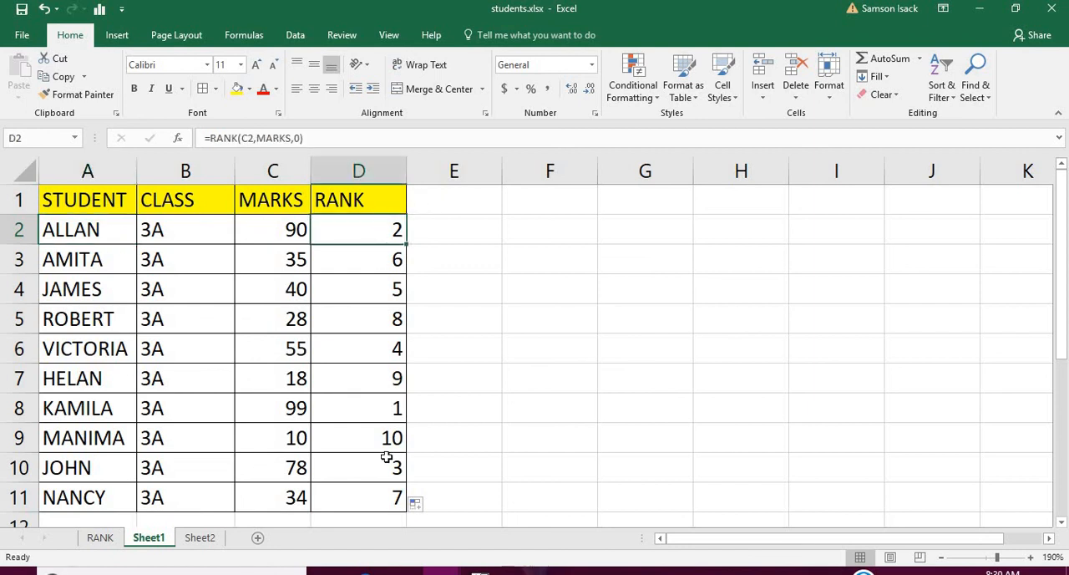
left_click(288, 414)
left_click(349, 412)
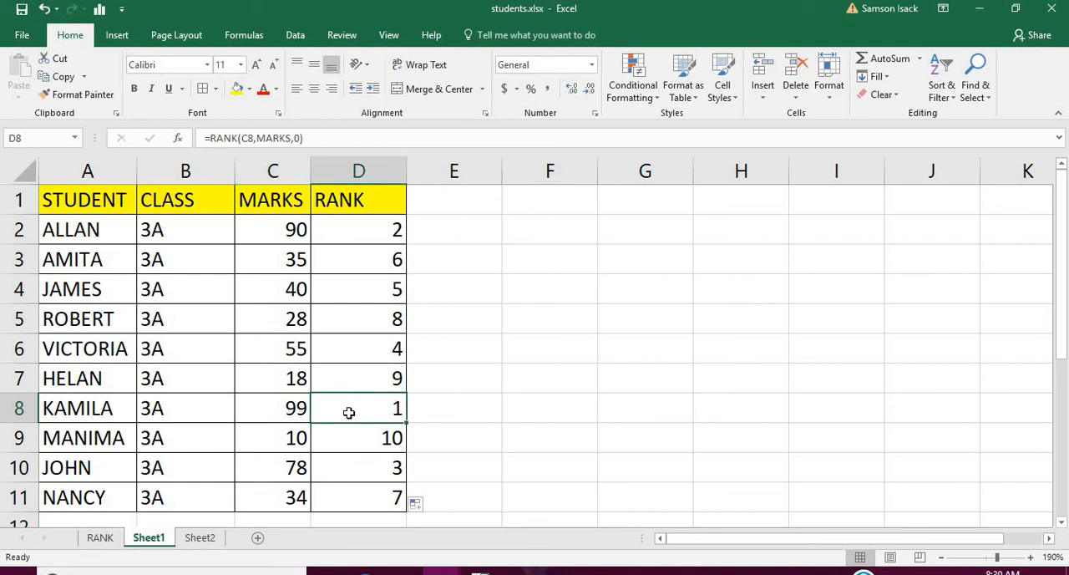
left_click(20, 408)
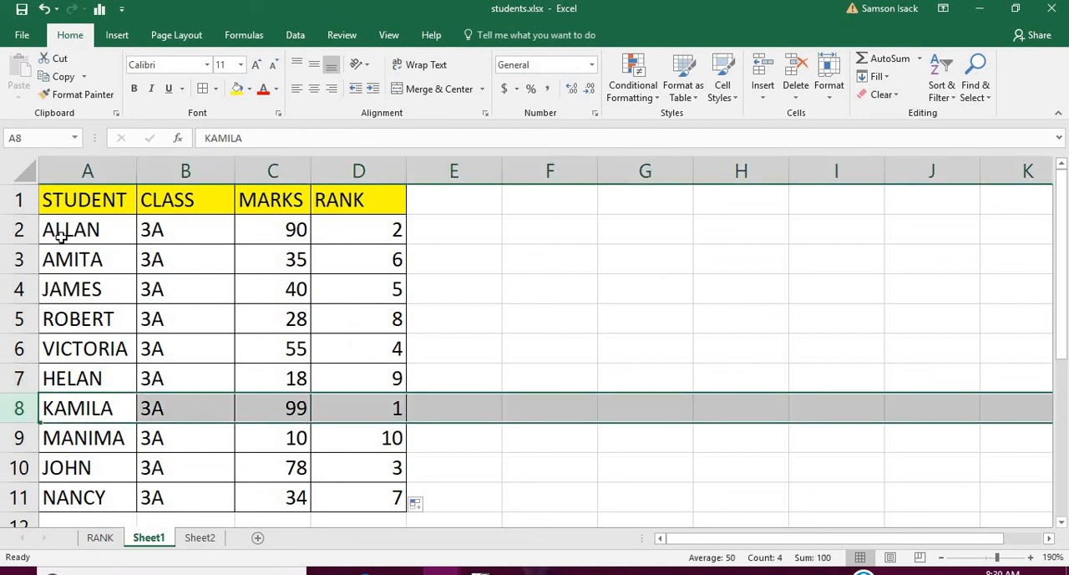
left_click(18, 229)
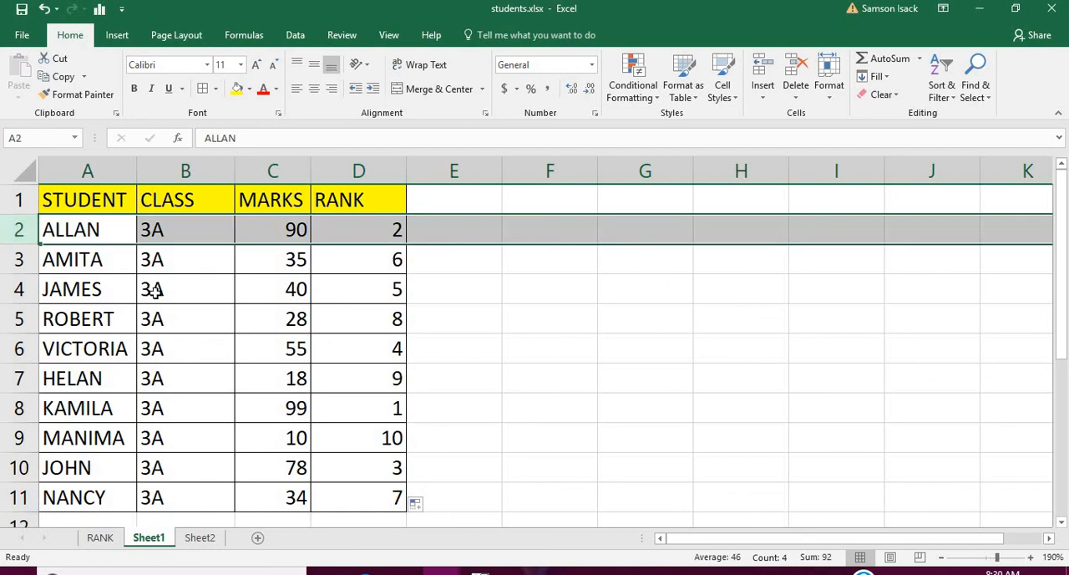
left_click(19, 468)
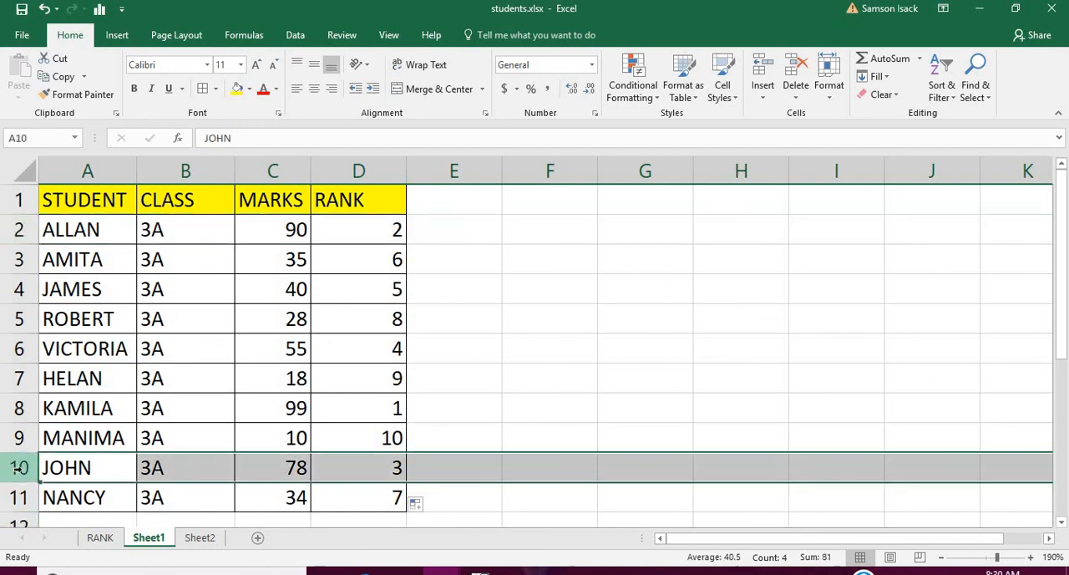
left_click(18, 353)
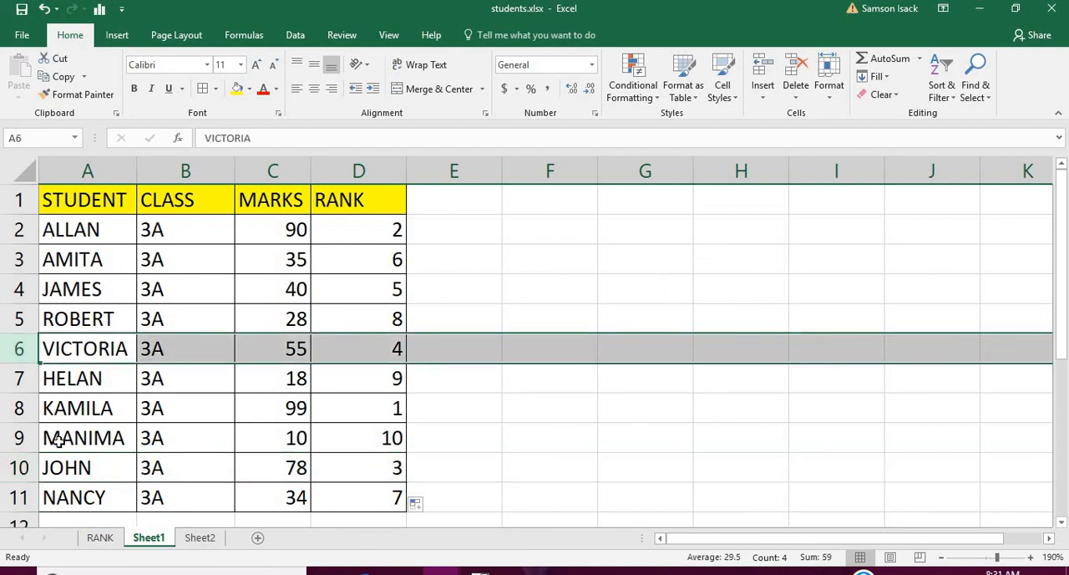
left_click(347, 446)
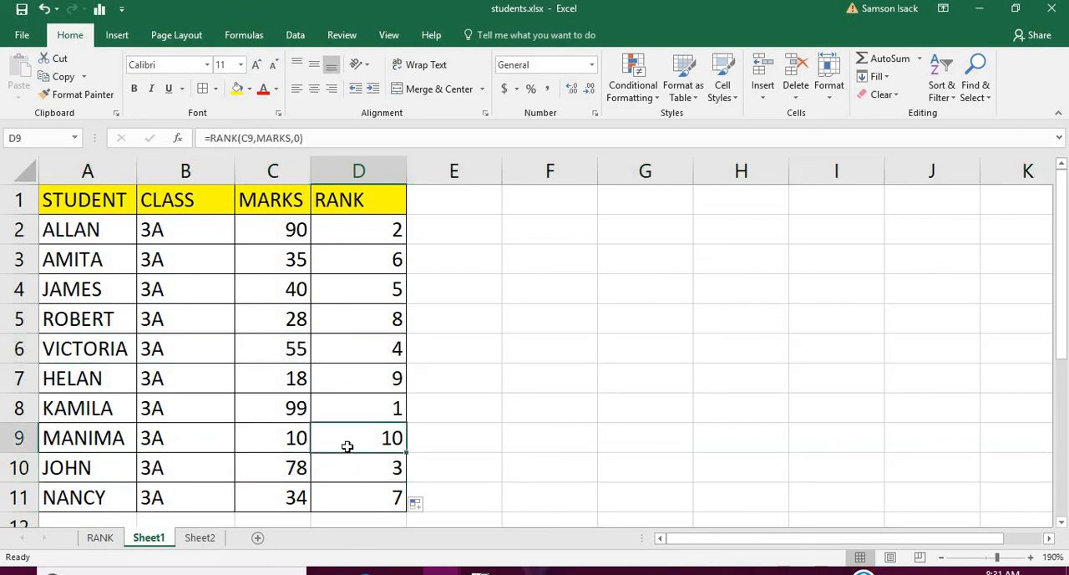
left_click(275, 444)
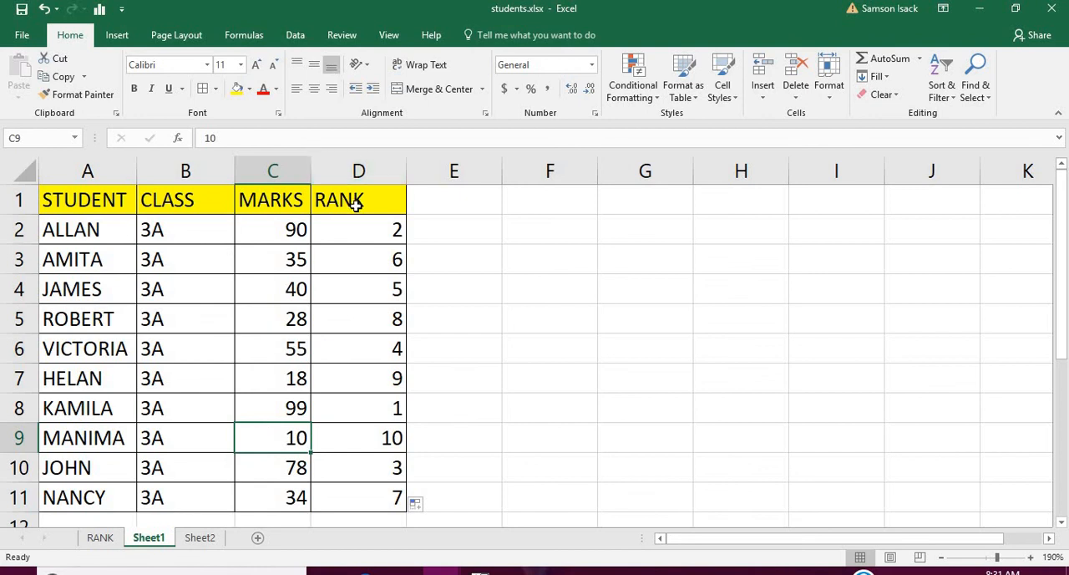
left_click(89, 202)
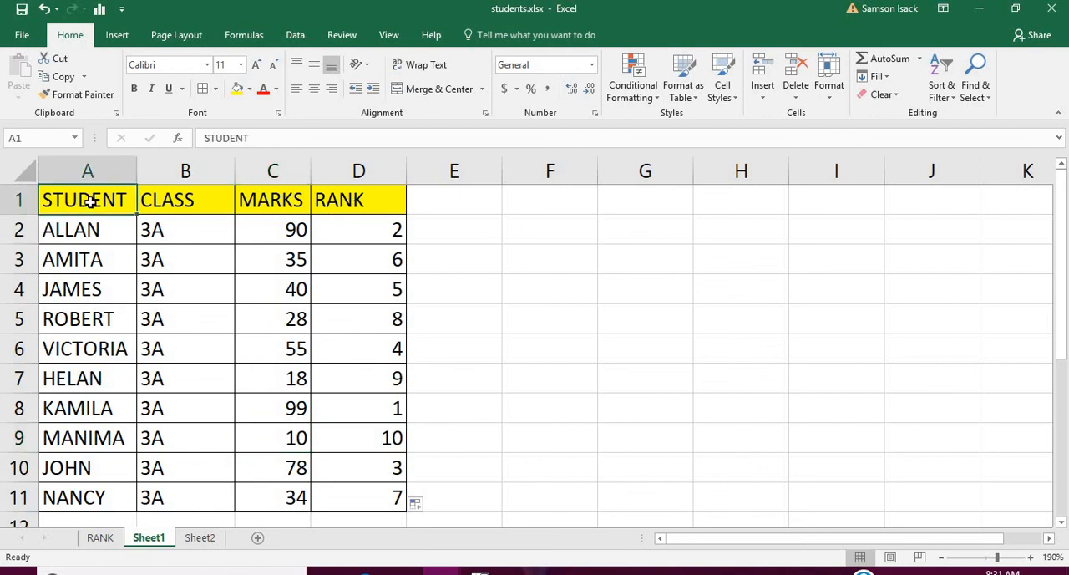